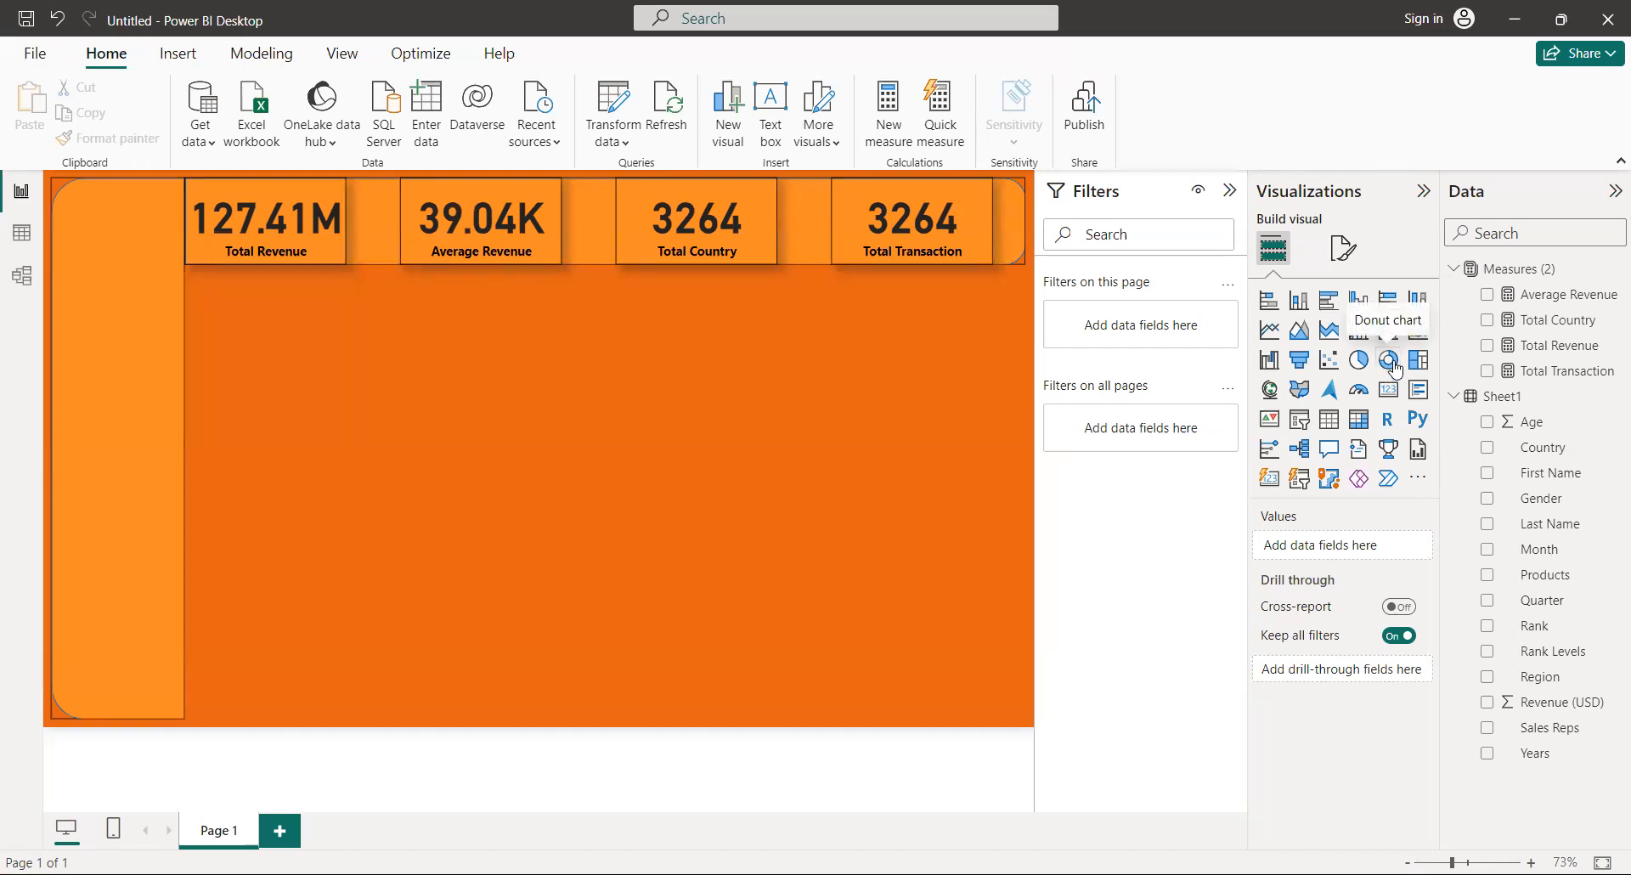
Add a compact donut chart directly below the Total Revenue card, with Total Revenue as its values and Region as its legend.
{"action": "left_click", "coordinate": [1390, 361]}
{"action": "left_click_drag", "start_coordinate": [1027, 494], "coordinate": [447, 307]}
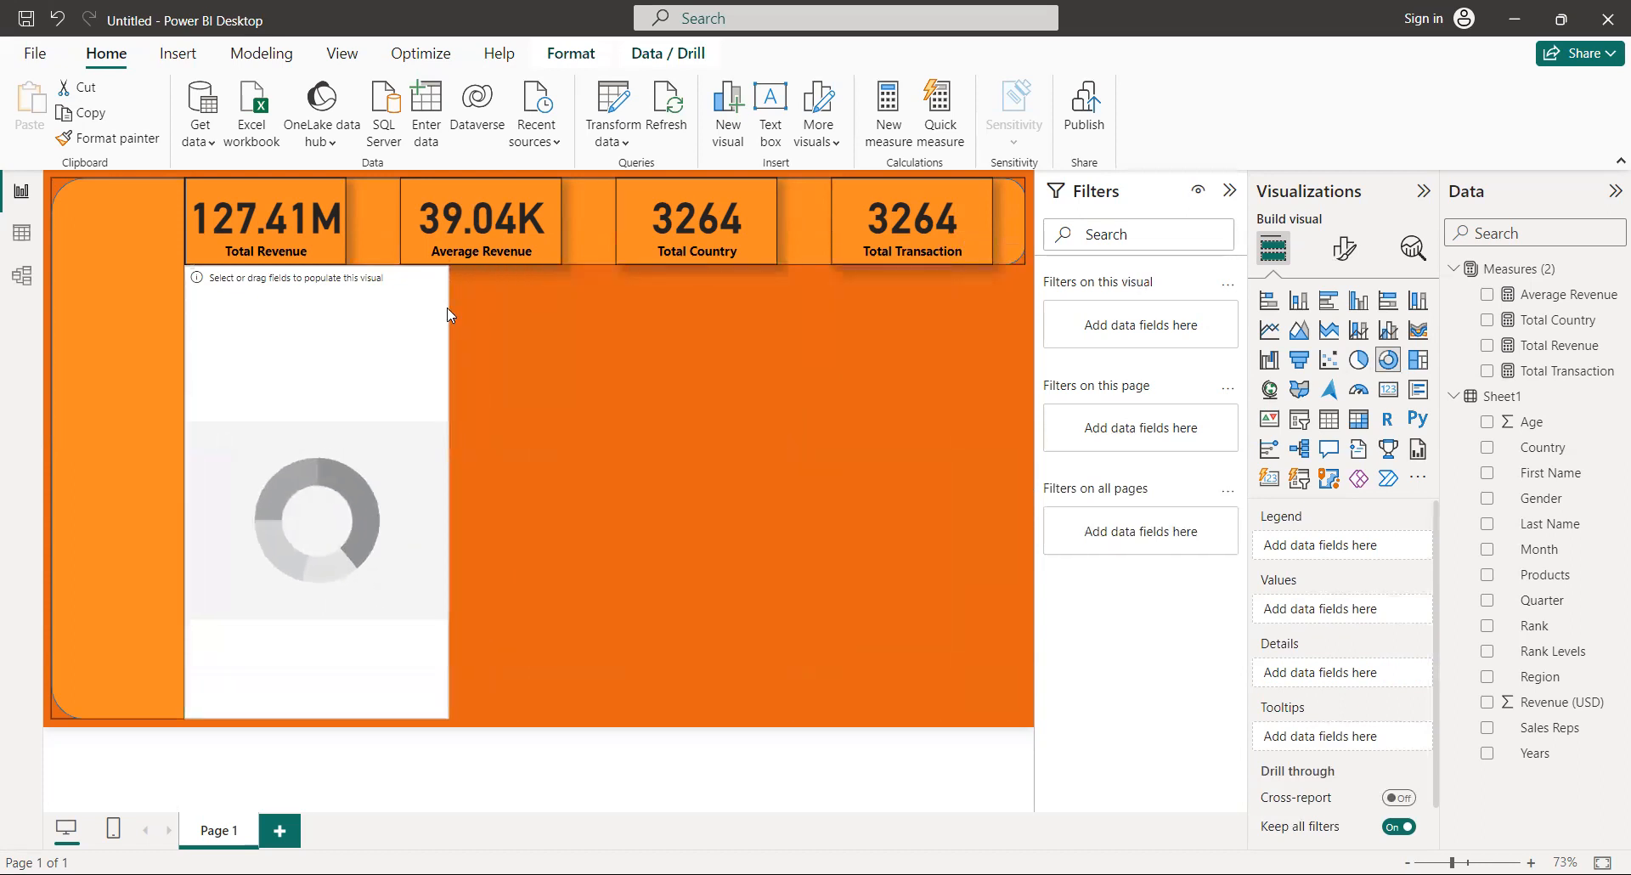
{"action": "left_click_drag", "start_coordinate": [323, 629], "coordinate": [337, 456]}
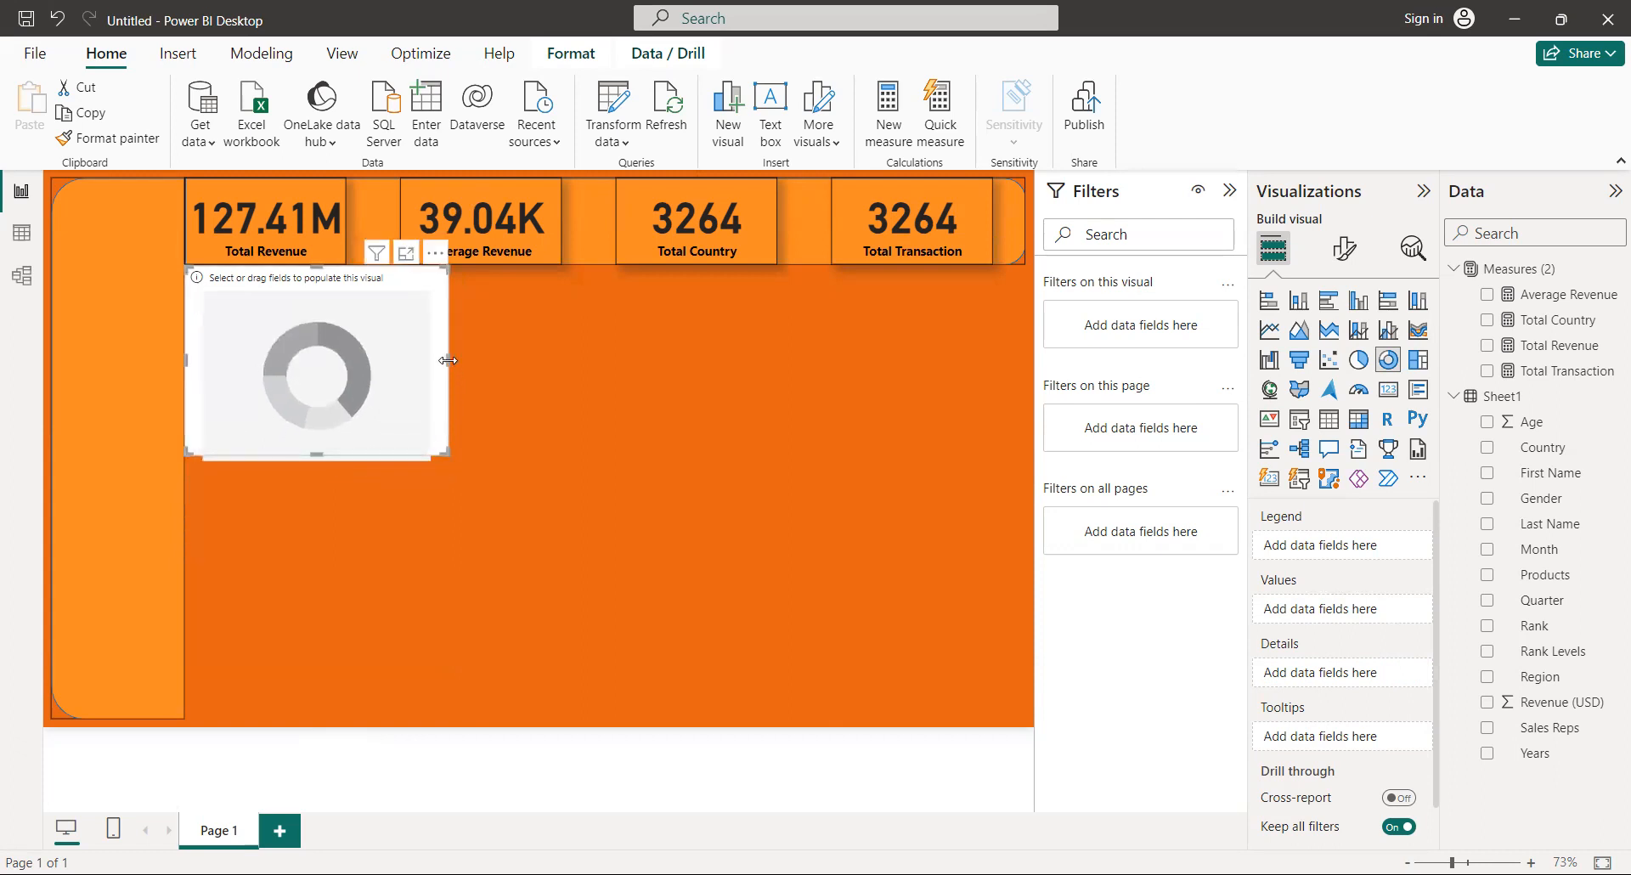
{"action": "left_click_drag", "start_coordinate": [448, 360], "coordinate": [467, 362]}
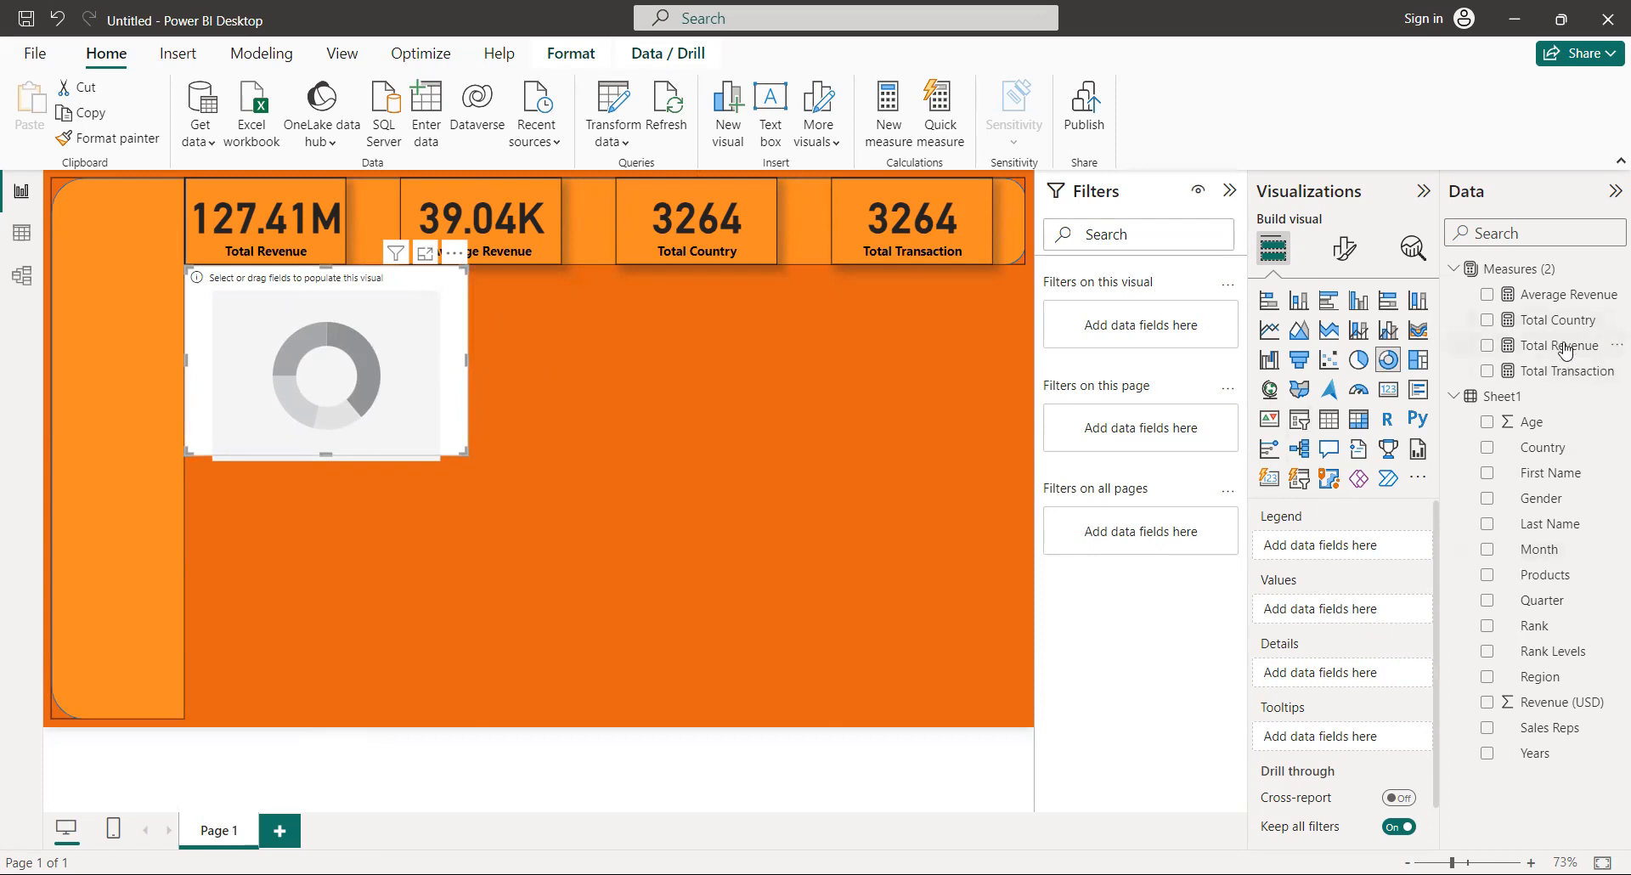
{"action": "left_click_drag", "start_coordinate": [1557, 344], "coordinate": [1378, 605]}
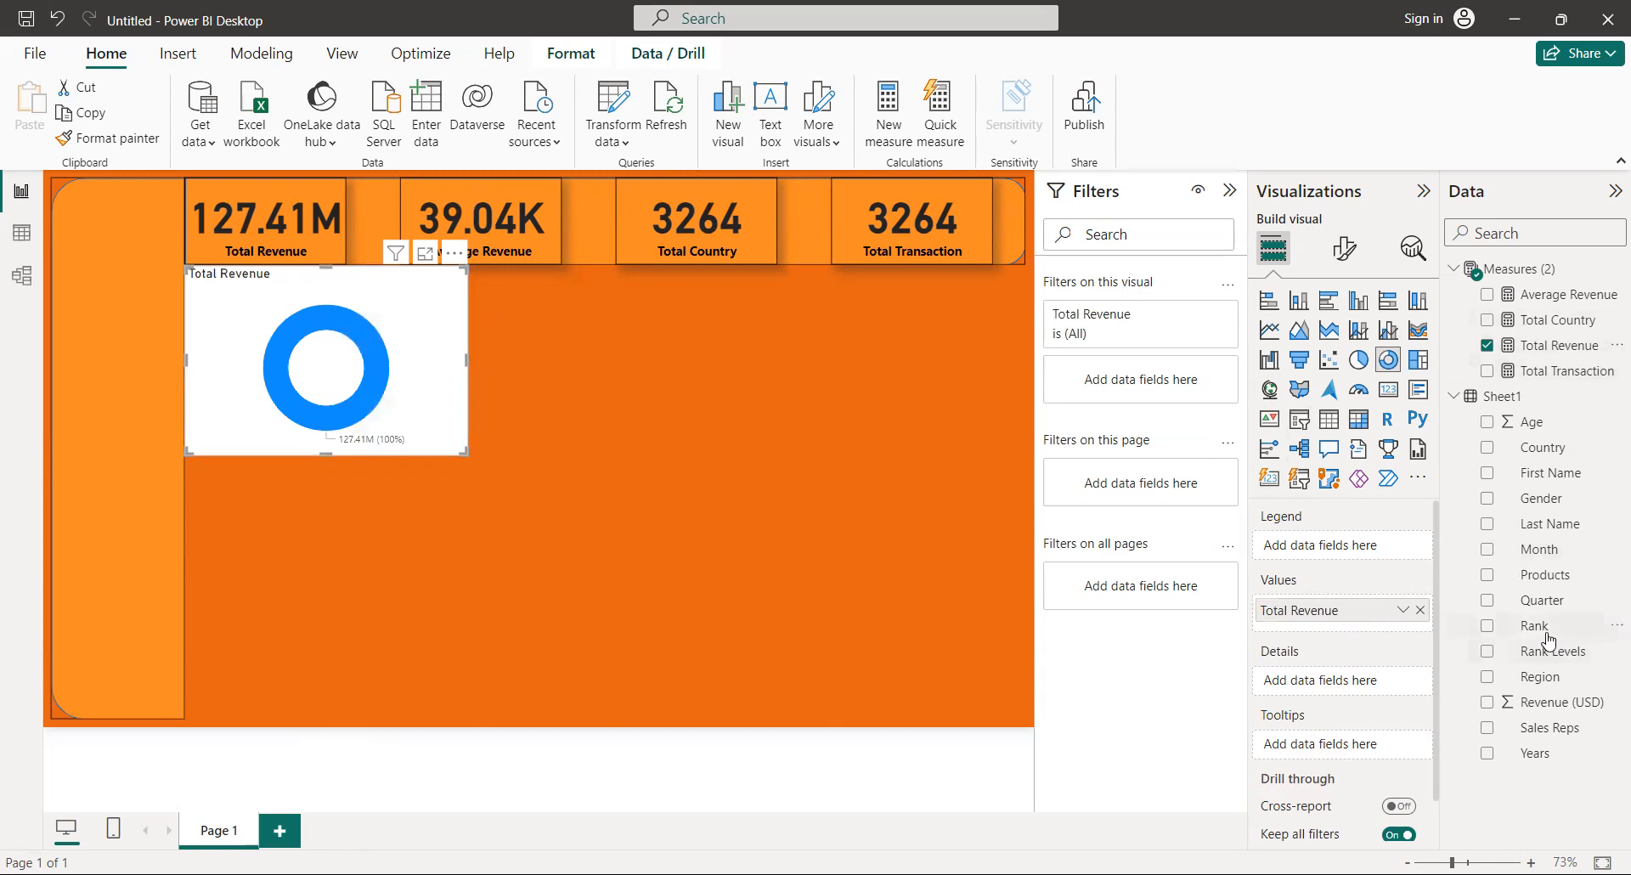
{"action": "left_click_drag", "start_coordinate": [1558, 678], "coordinate": [1367, 546]}
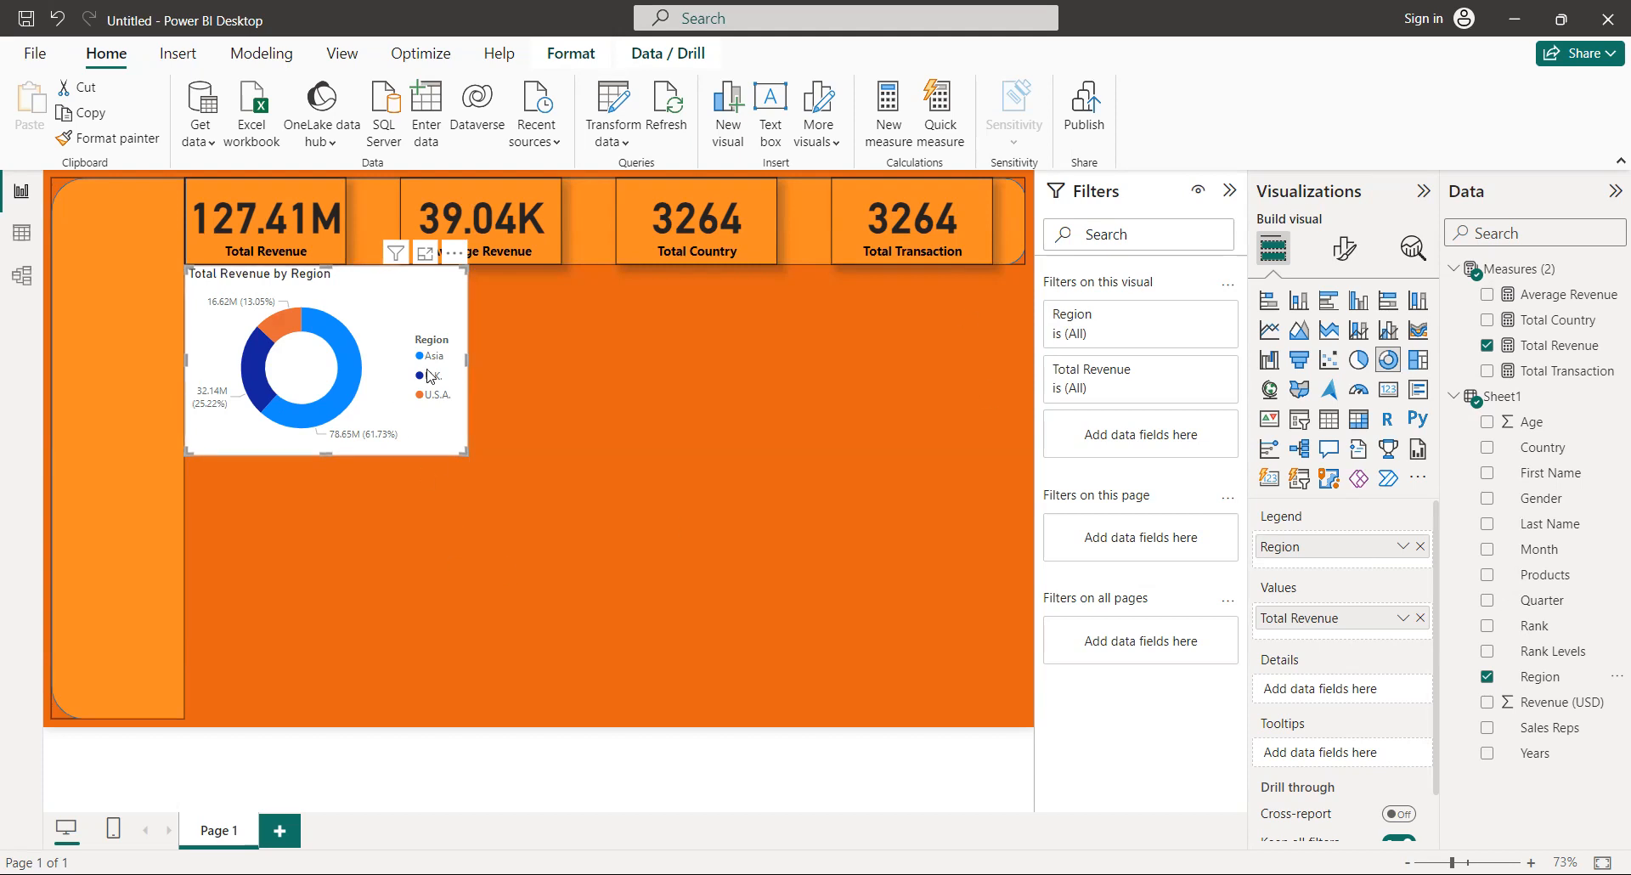
Turn off the background of the donut chart.
{"action": "left_click", "coordinate": [1342, 263]}
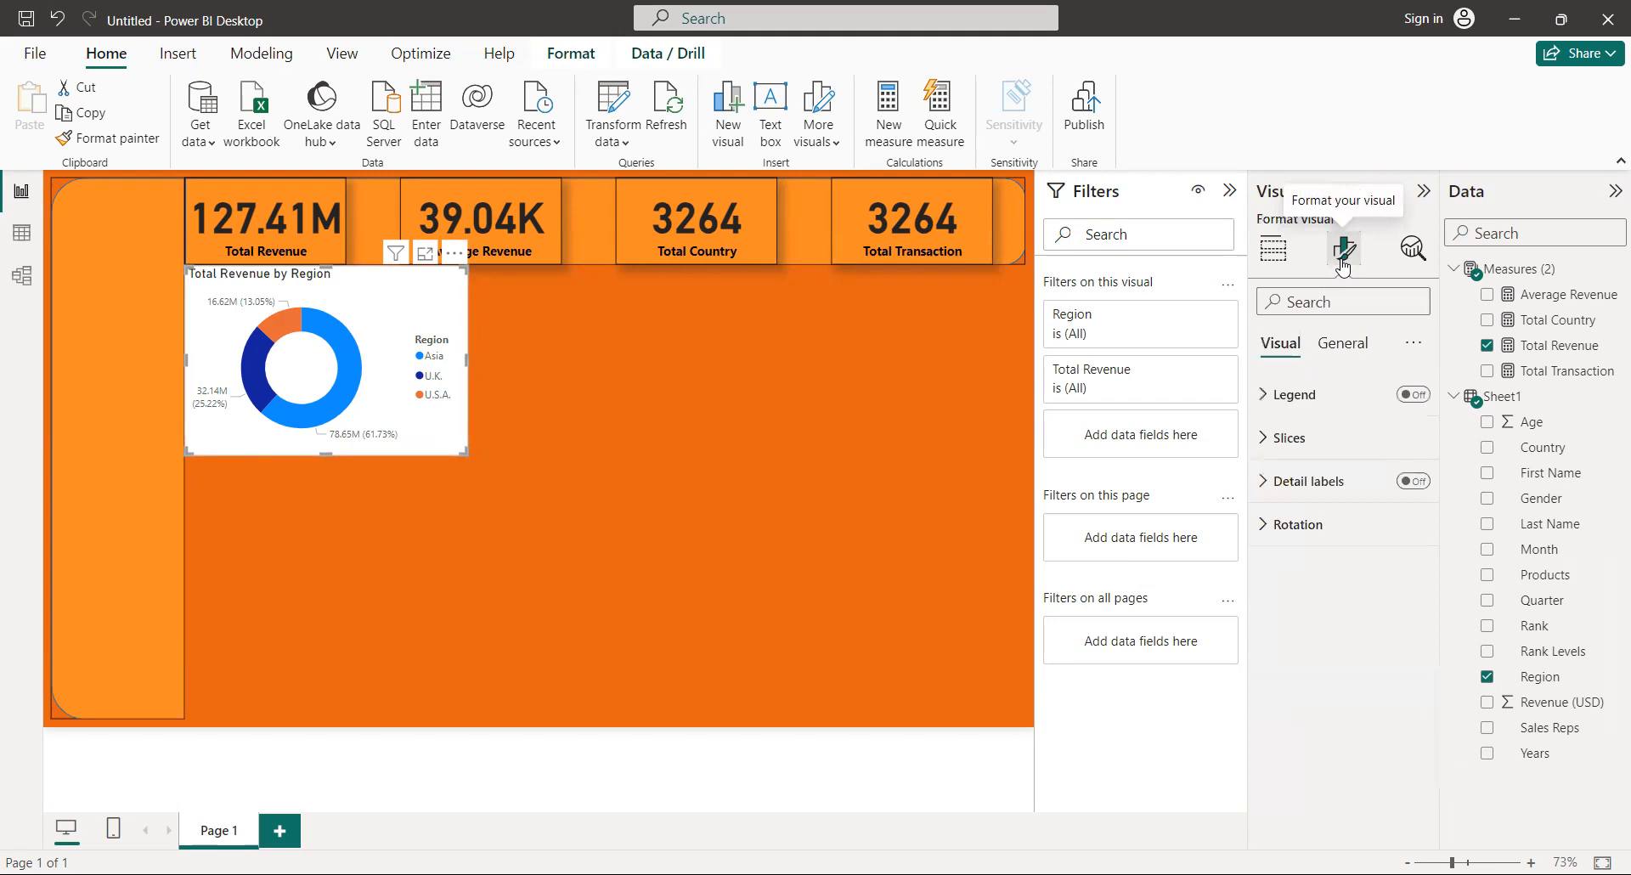
{"action": "left_click", "coordinate": [1344, 348]}
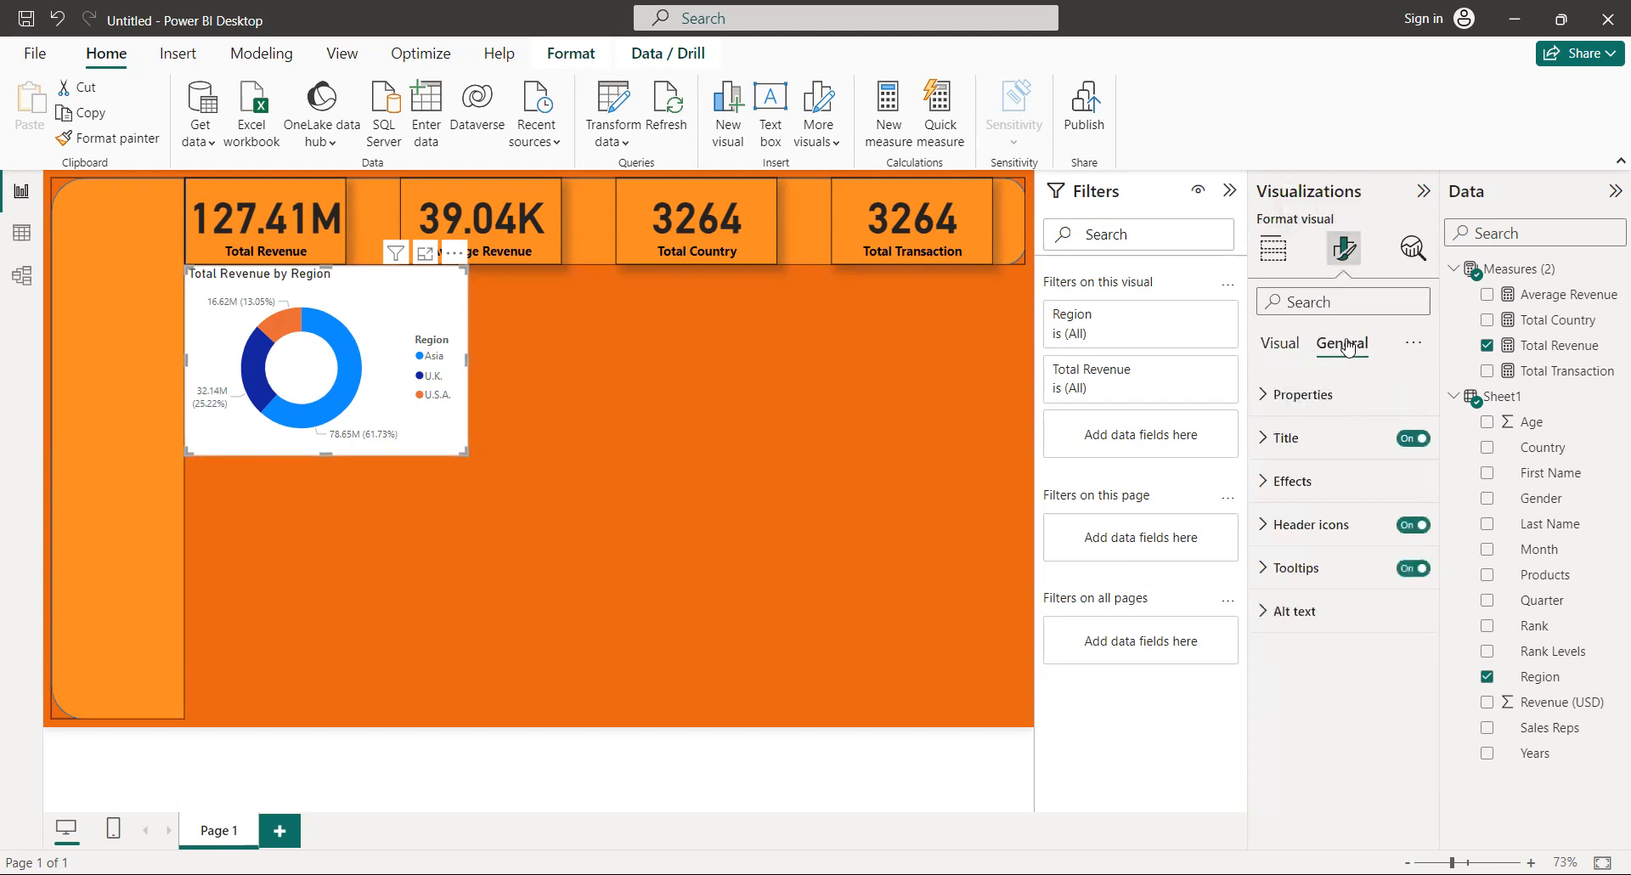
{"action": "left_click", "coordinate": [1351, 496]}
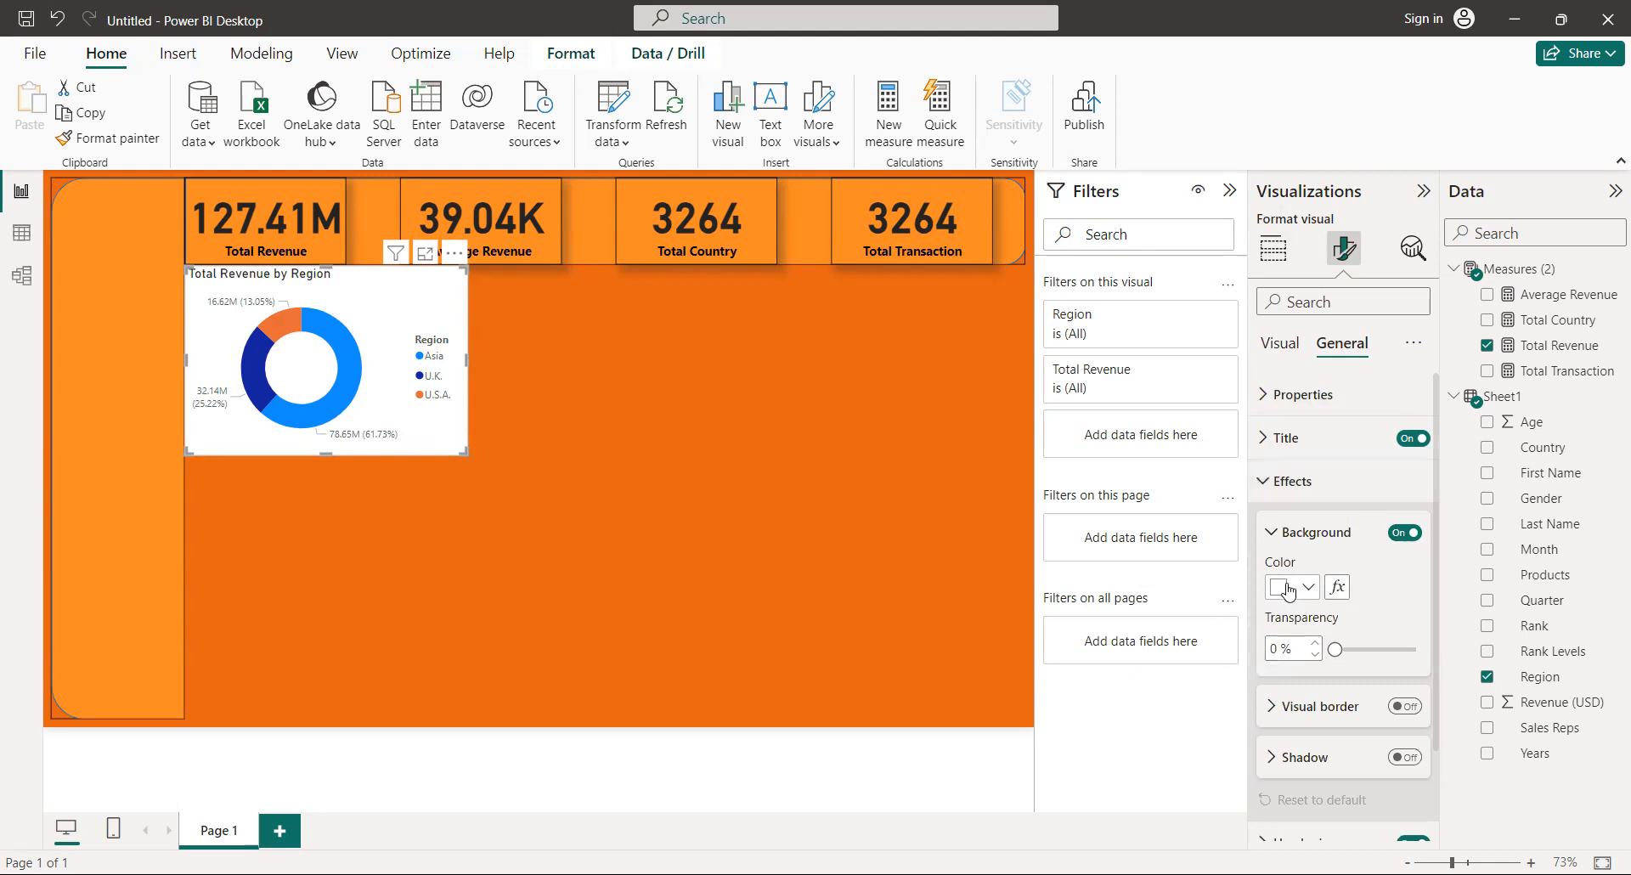
{"action": "left_click", "coordinate": [1405, 533]}
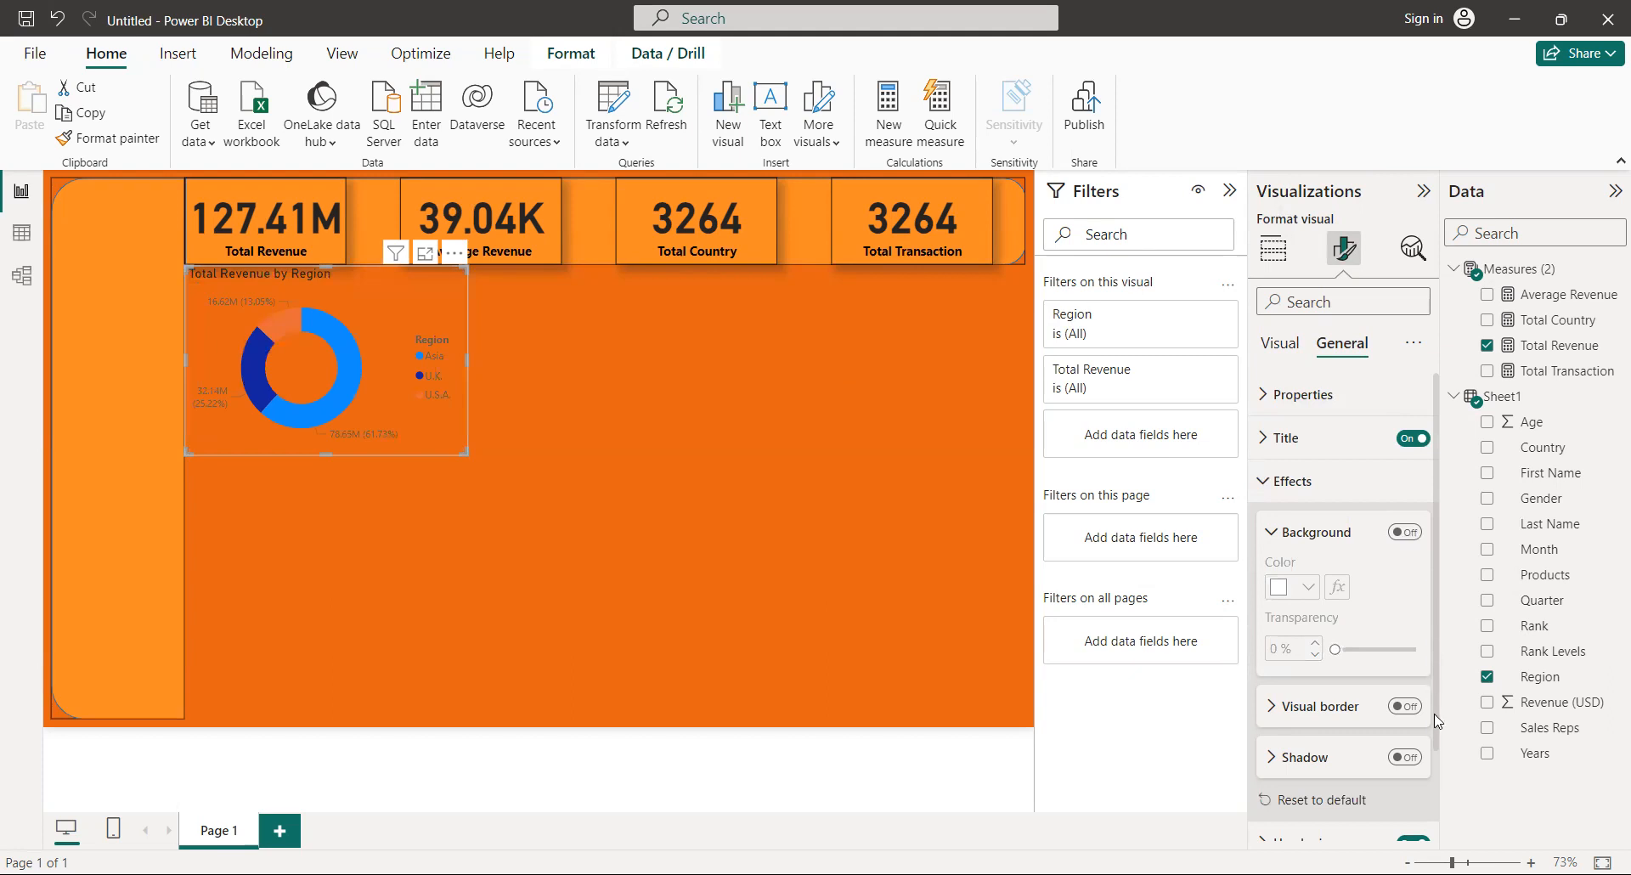
Give the donut chart a shadow and a visual border with 12 px rounded corners.
{"action": "left_click", "coordinate": [1406, 706]}
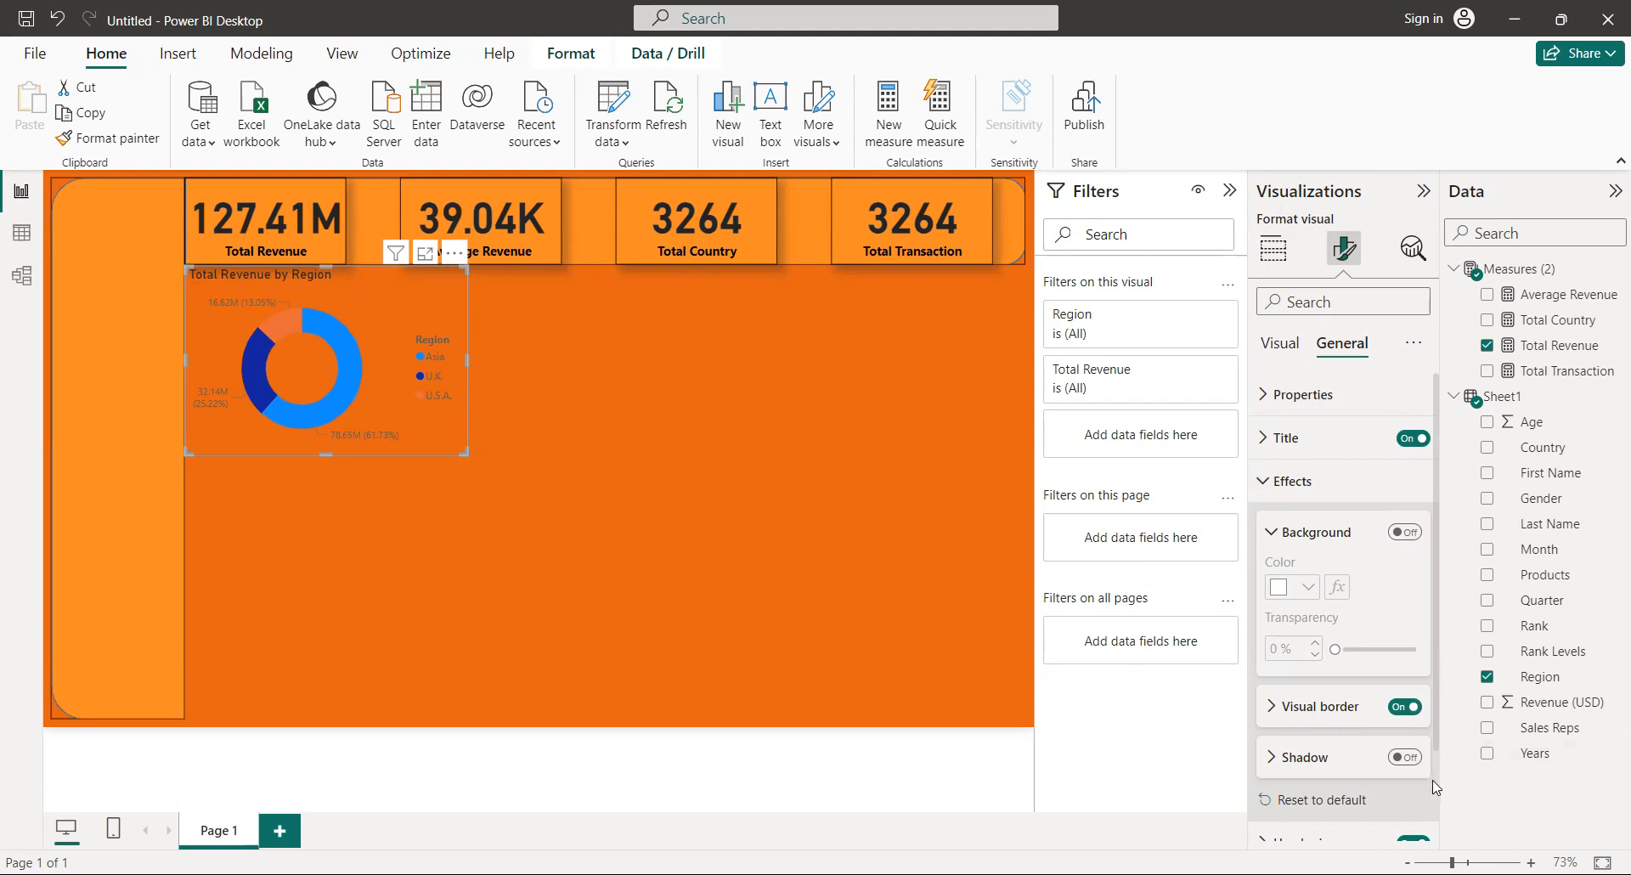
{"action": "scroll", "coordinate": [1433, 787], "scroll_direction": "down", "scroll_amount": 2}
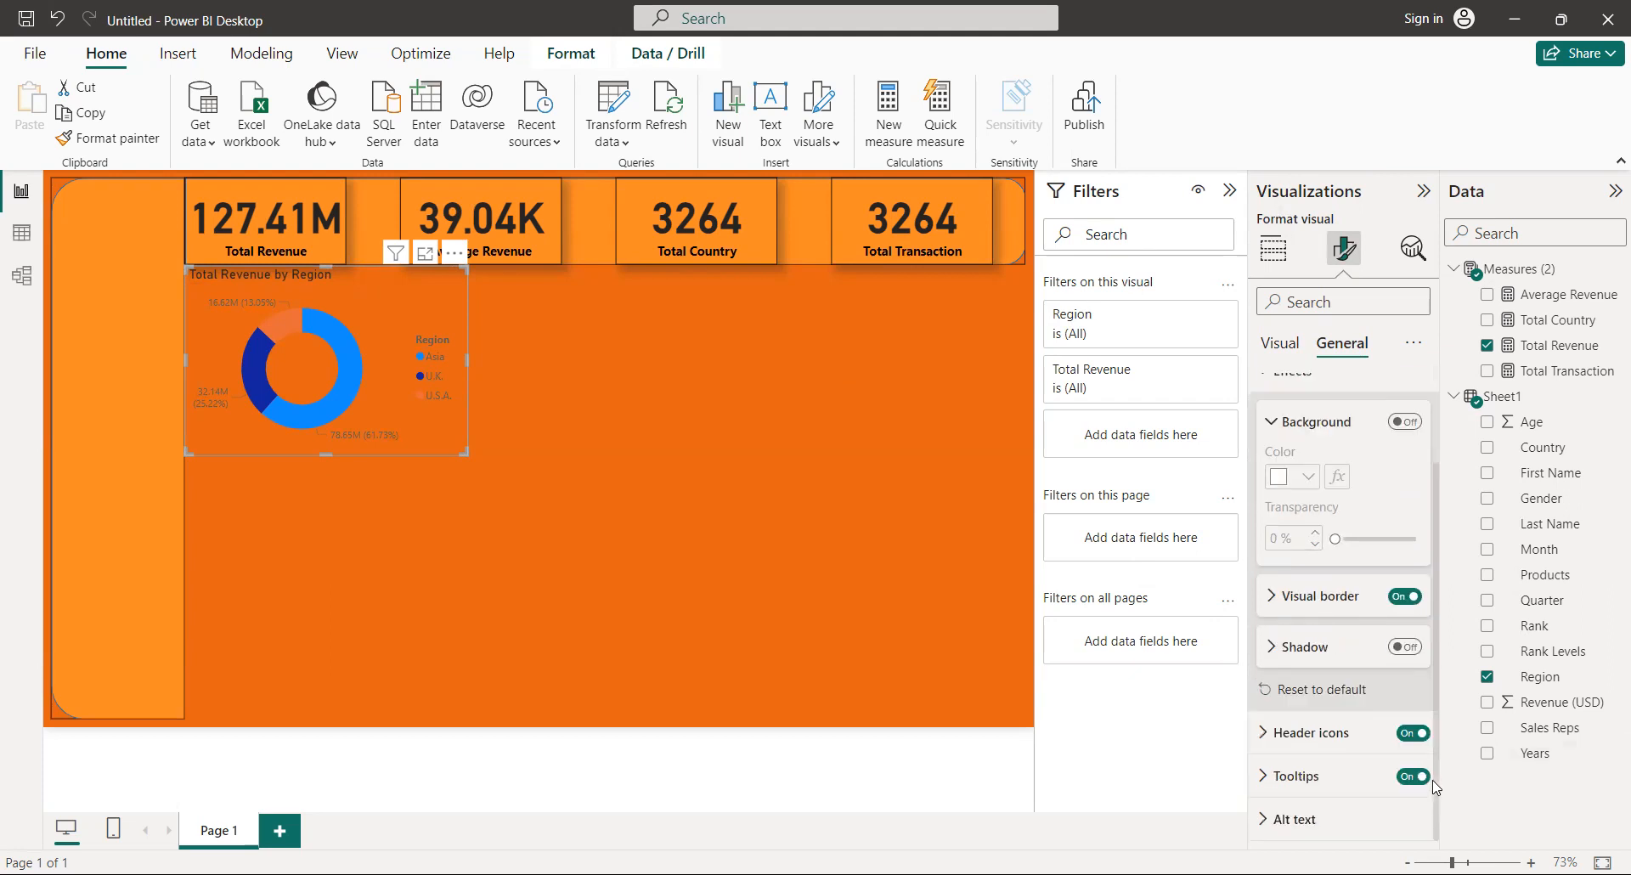
{"action": "left_click", "coordinate": [1406, 649]}
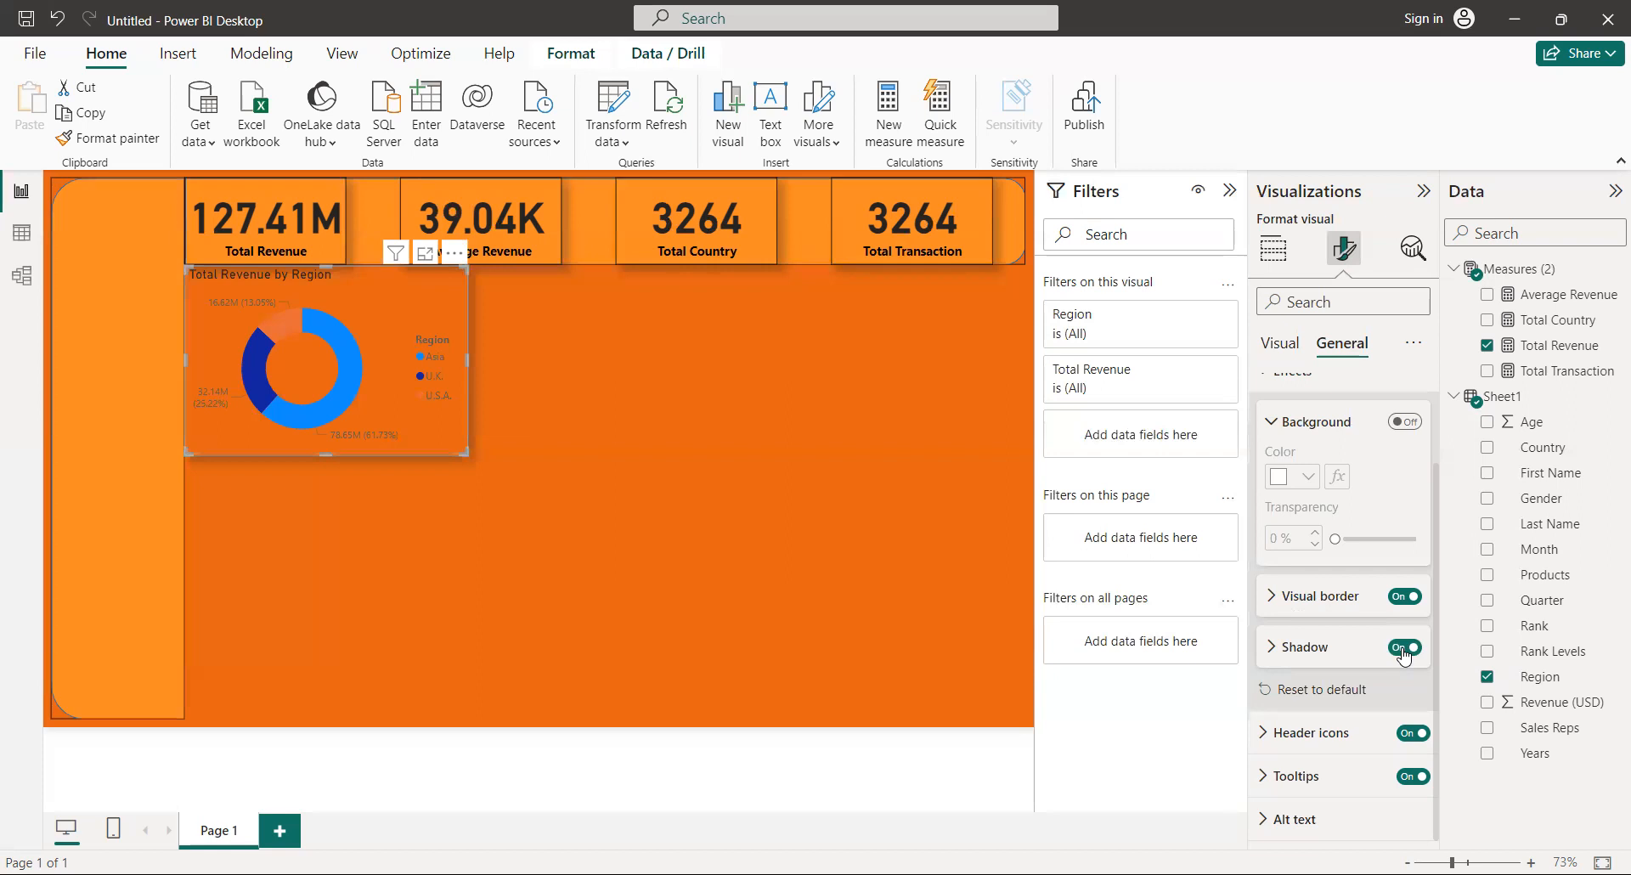
{"action": "left_click", "coordinate": [1277, 603]}
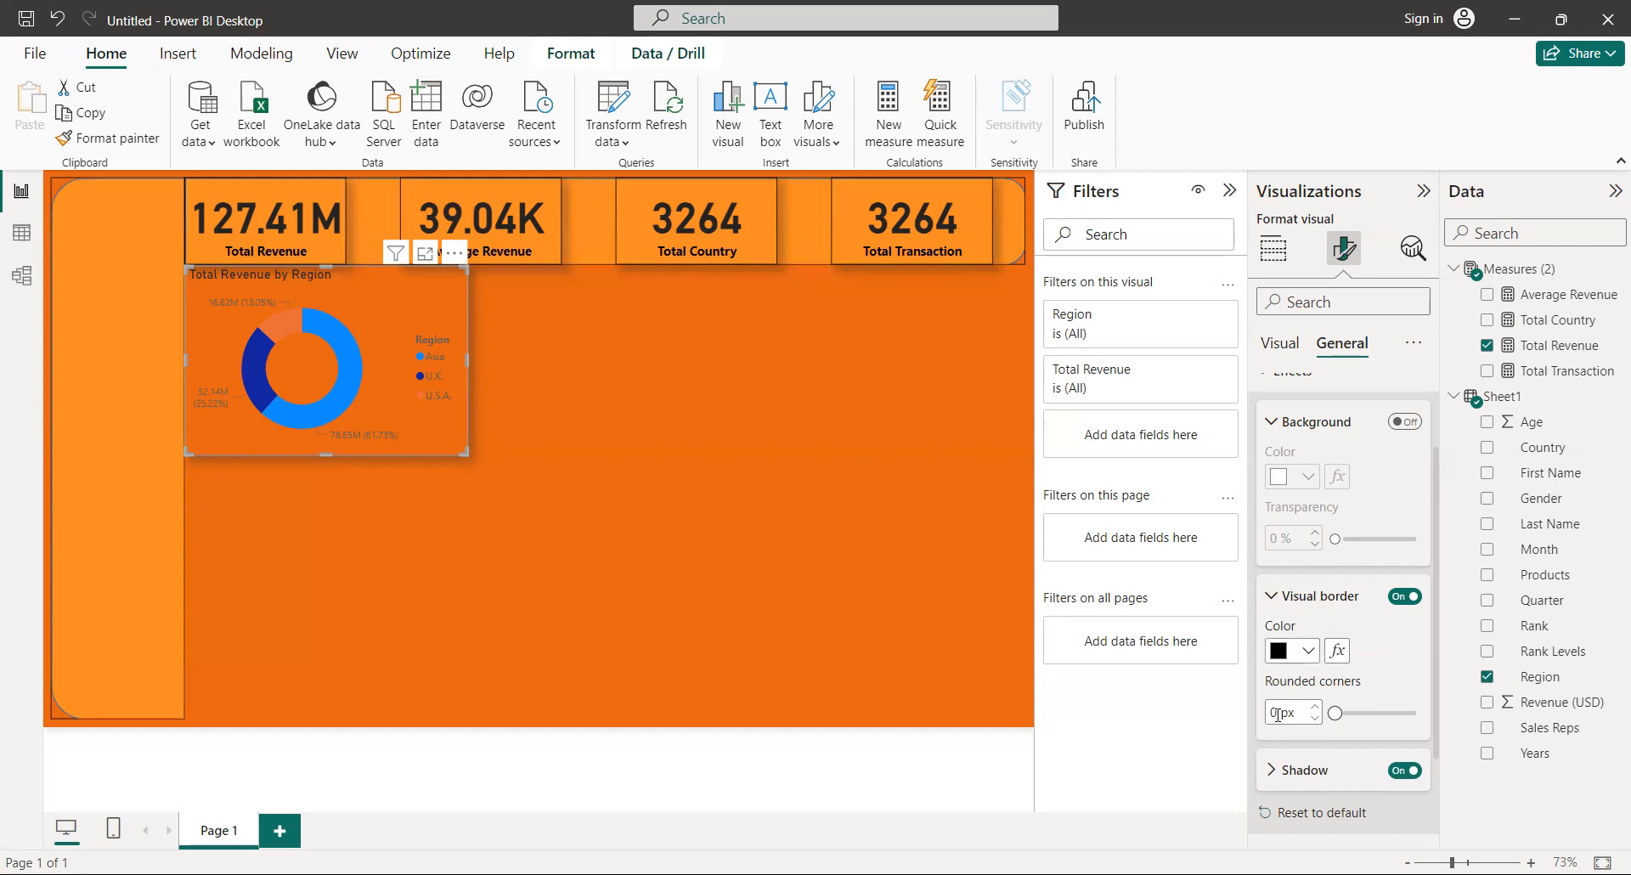
{"action": "type", "text": "12"}
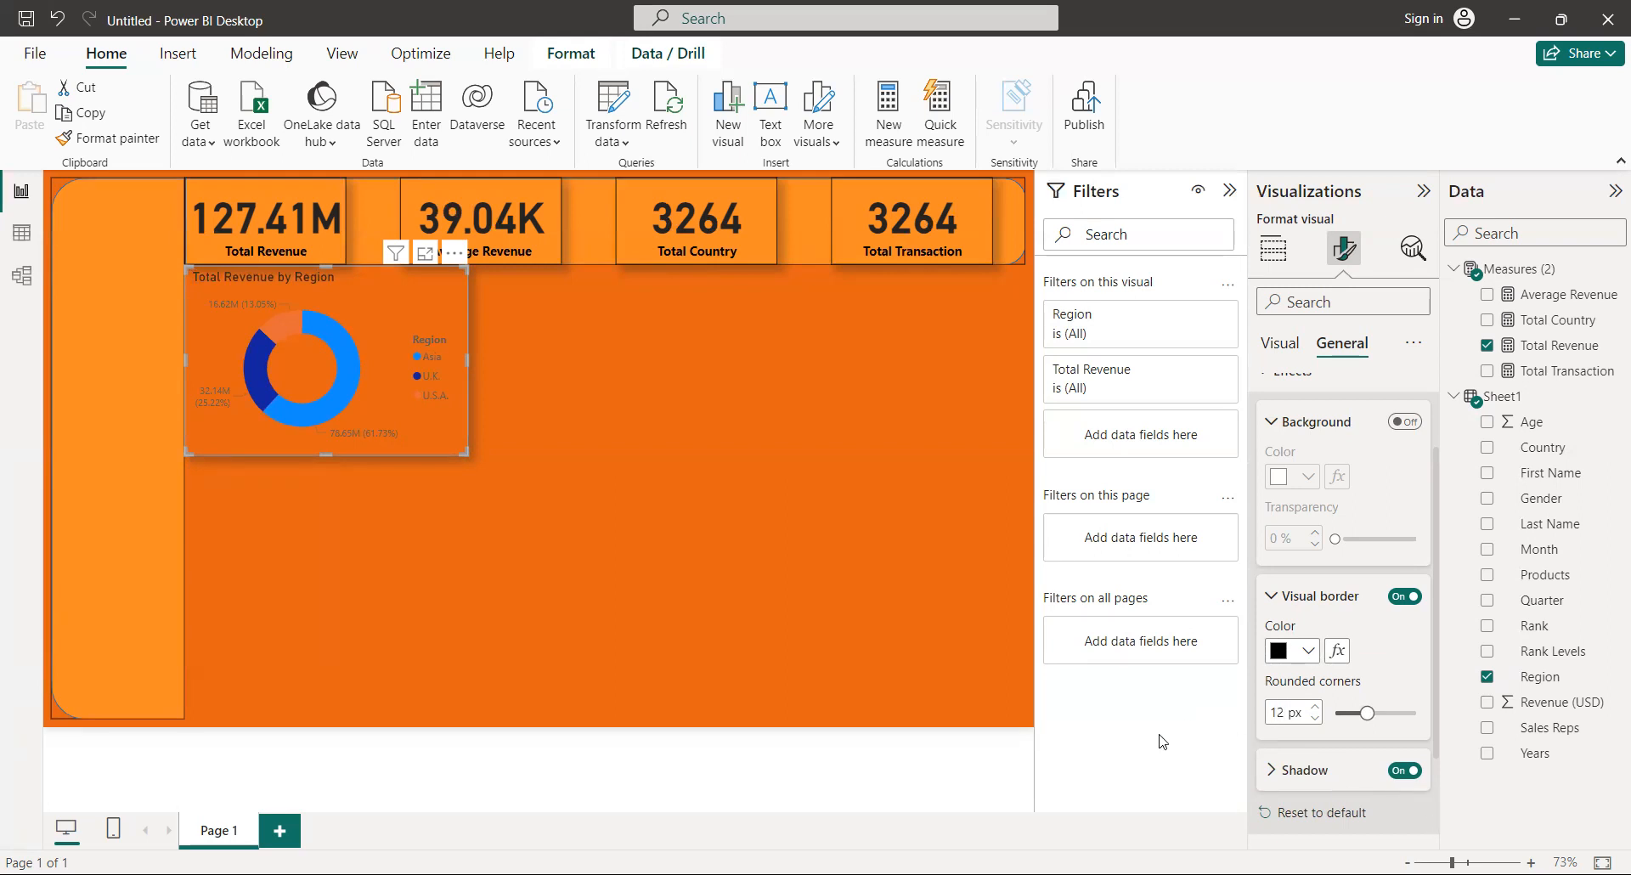
Make the donut chart's legend text bold and black.
{"action": "left_click", "coordinate": [1290, 355]}
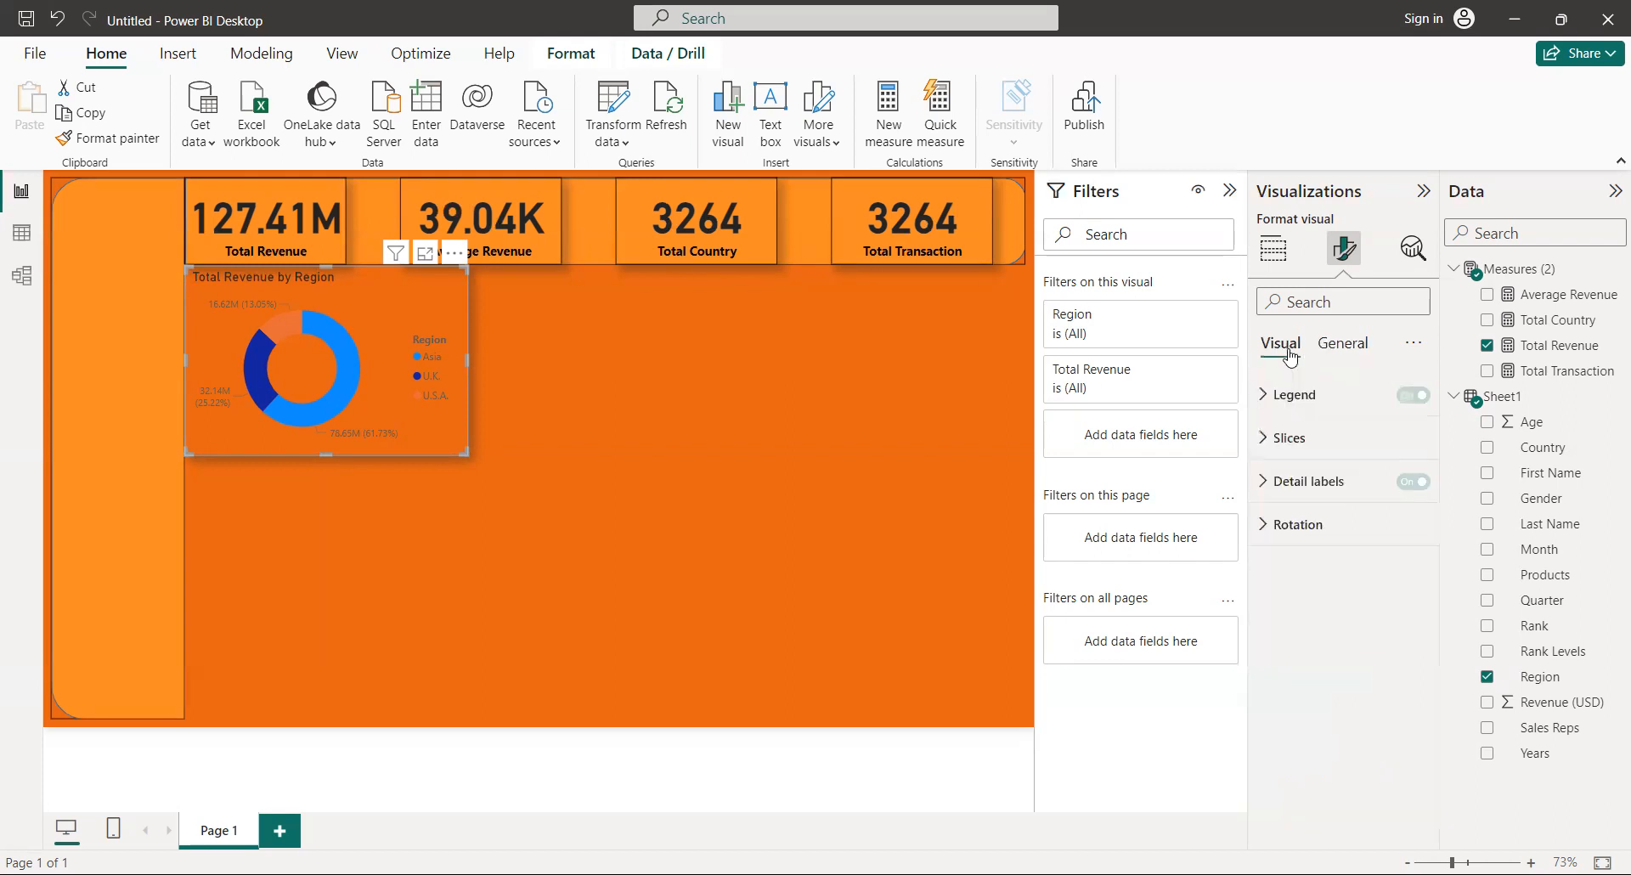
{"action": "left_click", "coordinate": [1308, 403]}
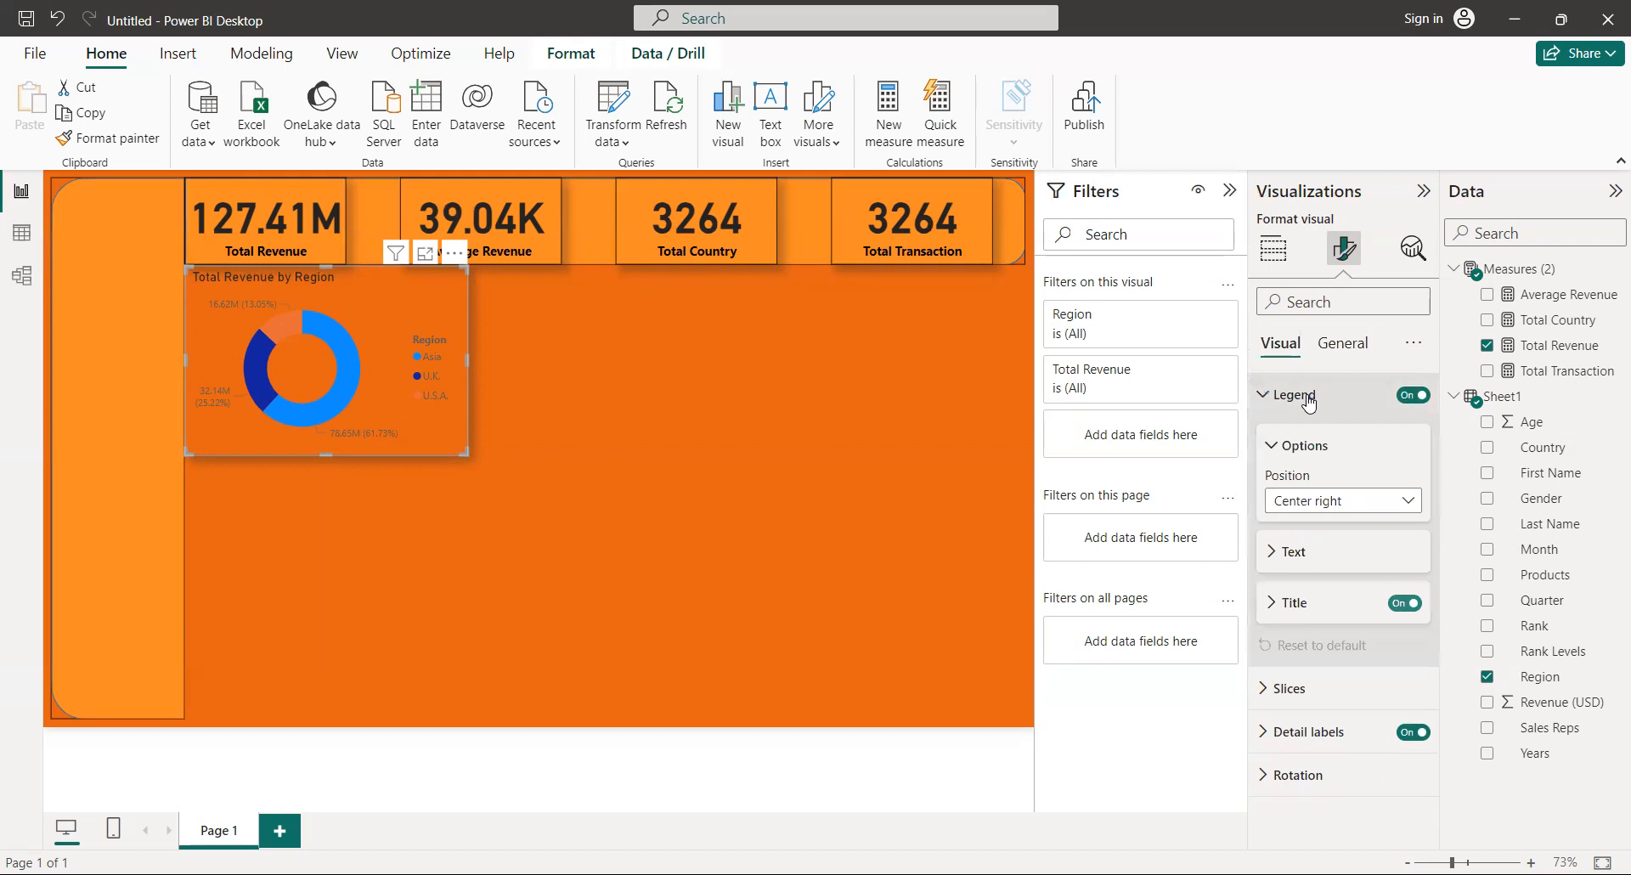
{"action": "left_click", "coordinate": [1273, 553]}
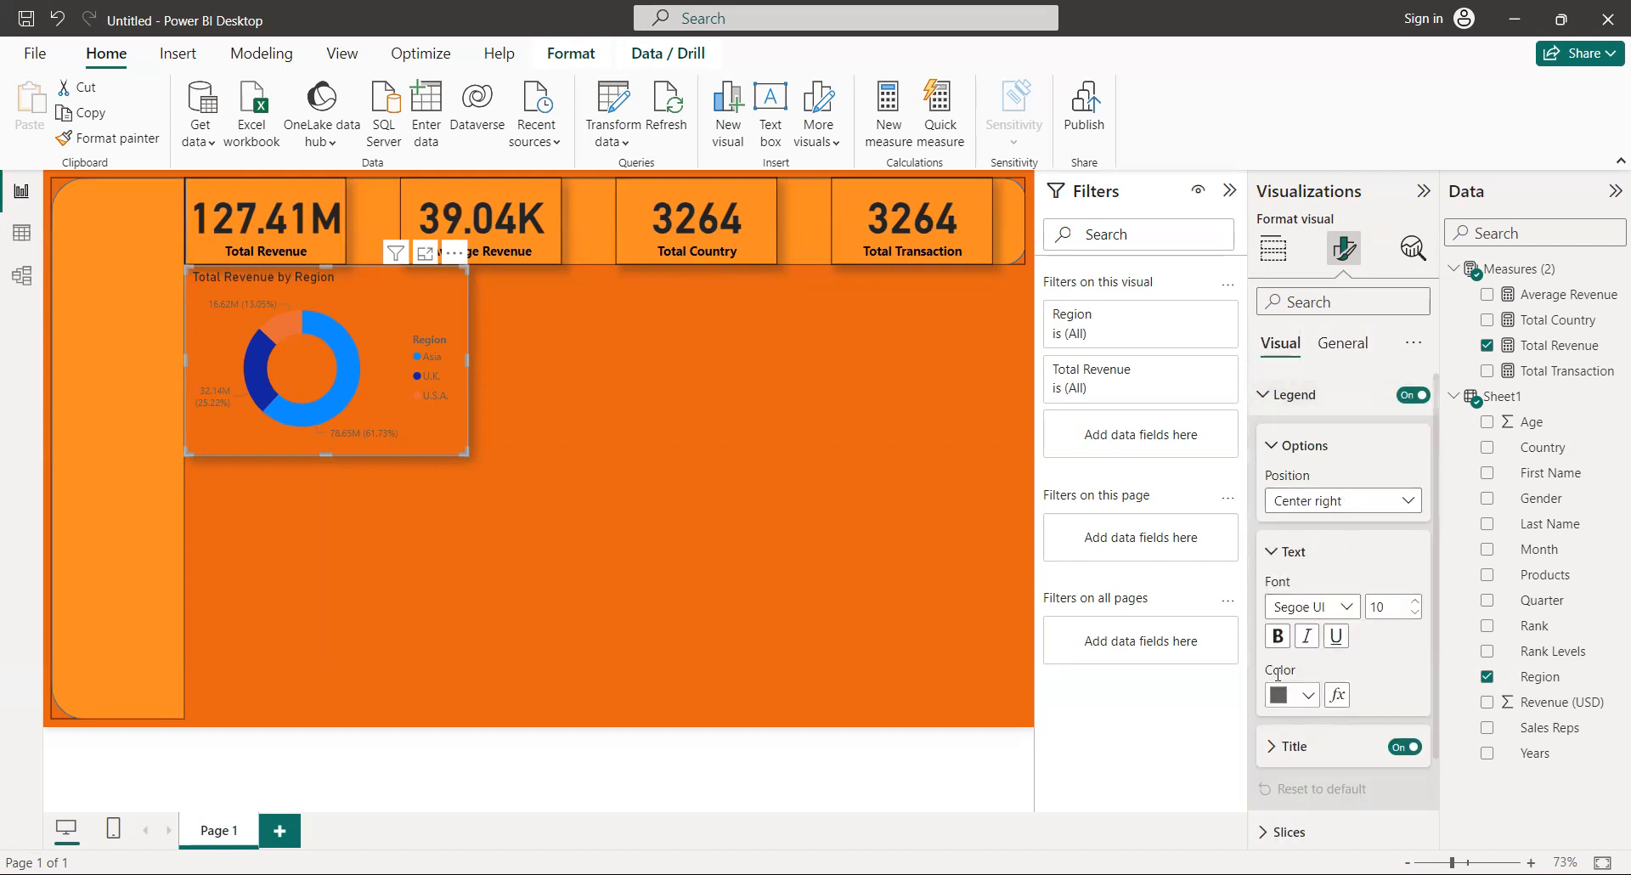
{"action": "left_click", "coordinate": [1277, 637]}
{"action": "left_click", "coordinate": [1309, 696]}
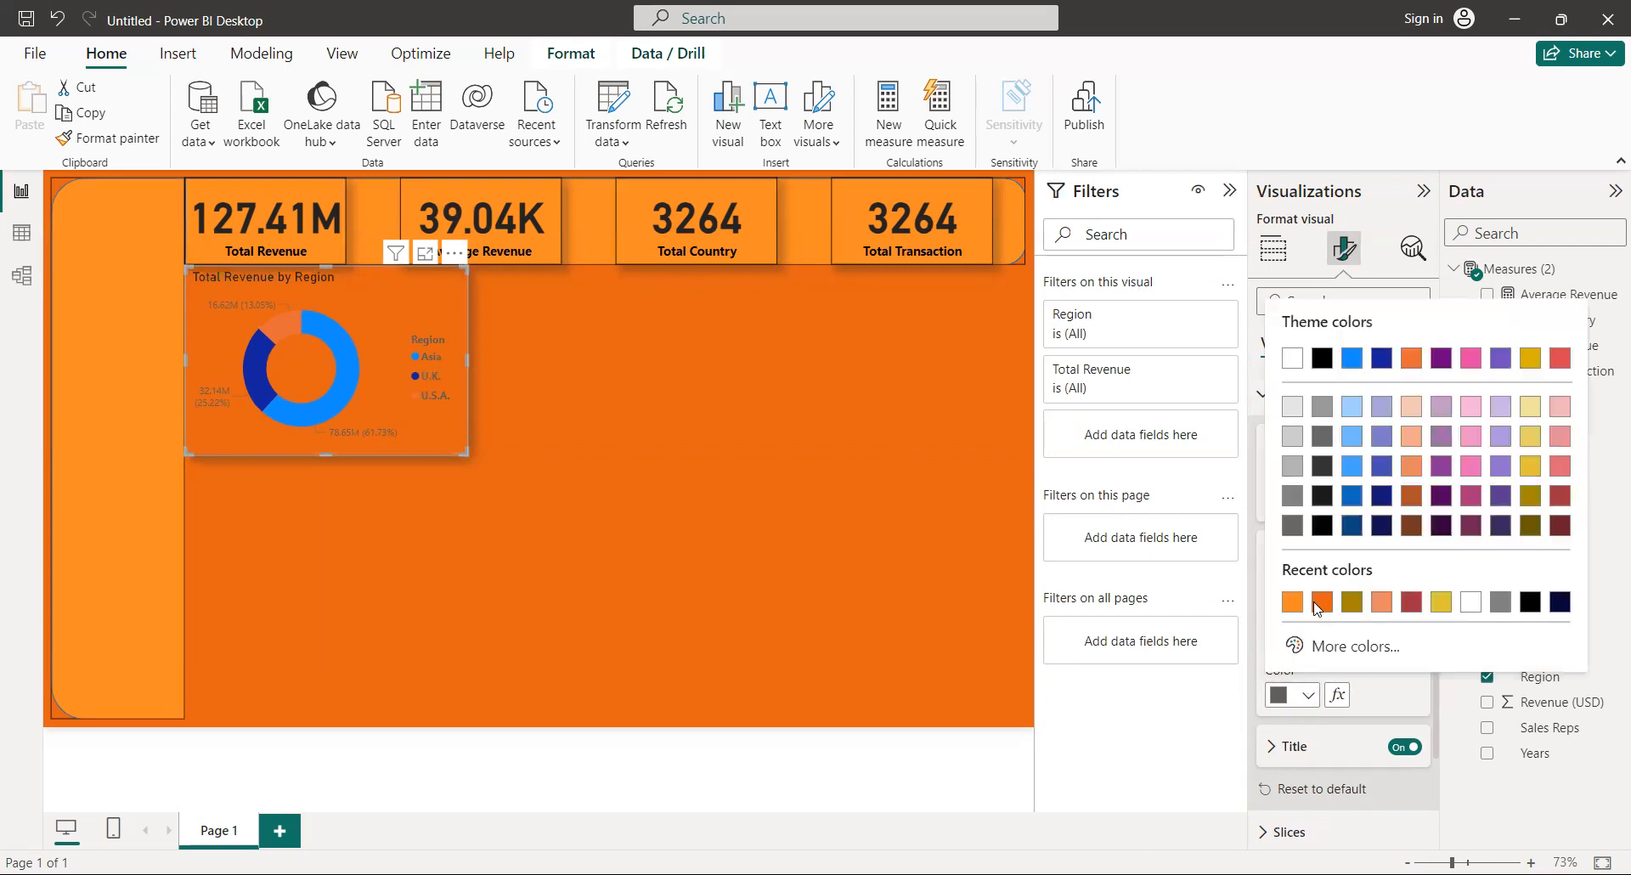
{"action": "left_click", "coordinate": [1528, 604]}
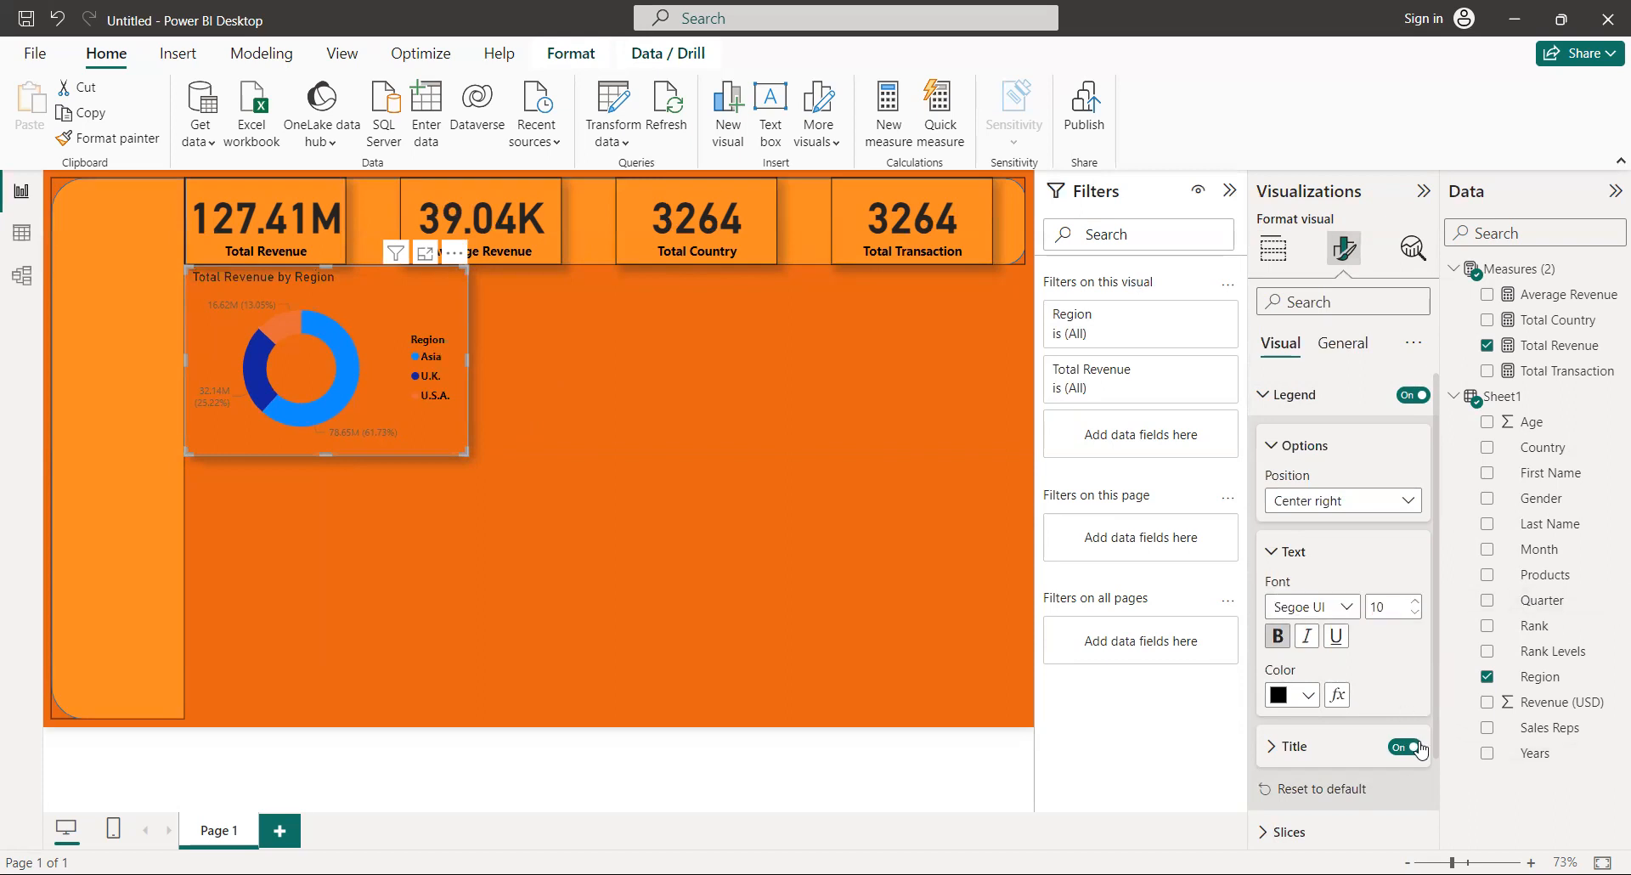
Change the U.S.A. slice of the donut chart to the light orange from the recent colors.
{"action": "left_click", "coordinate": [1281, 752]}
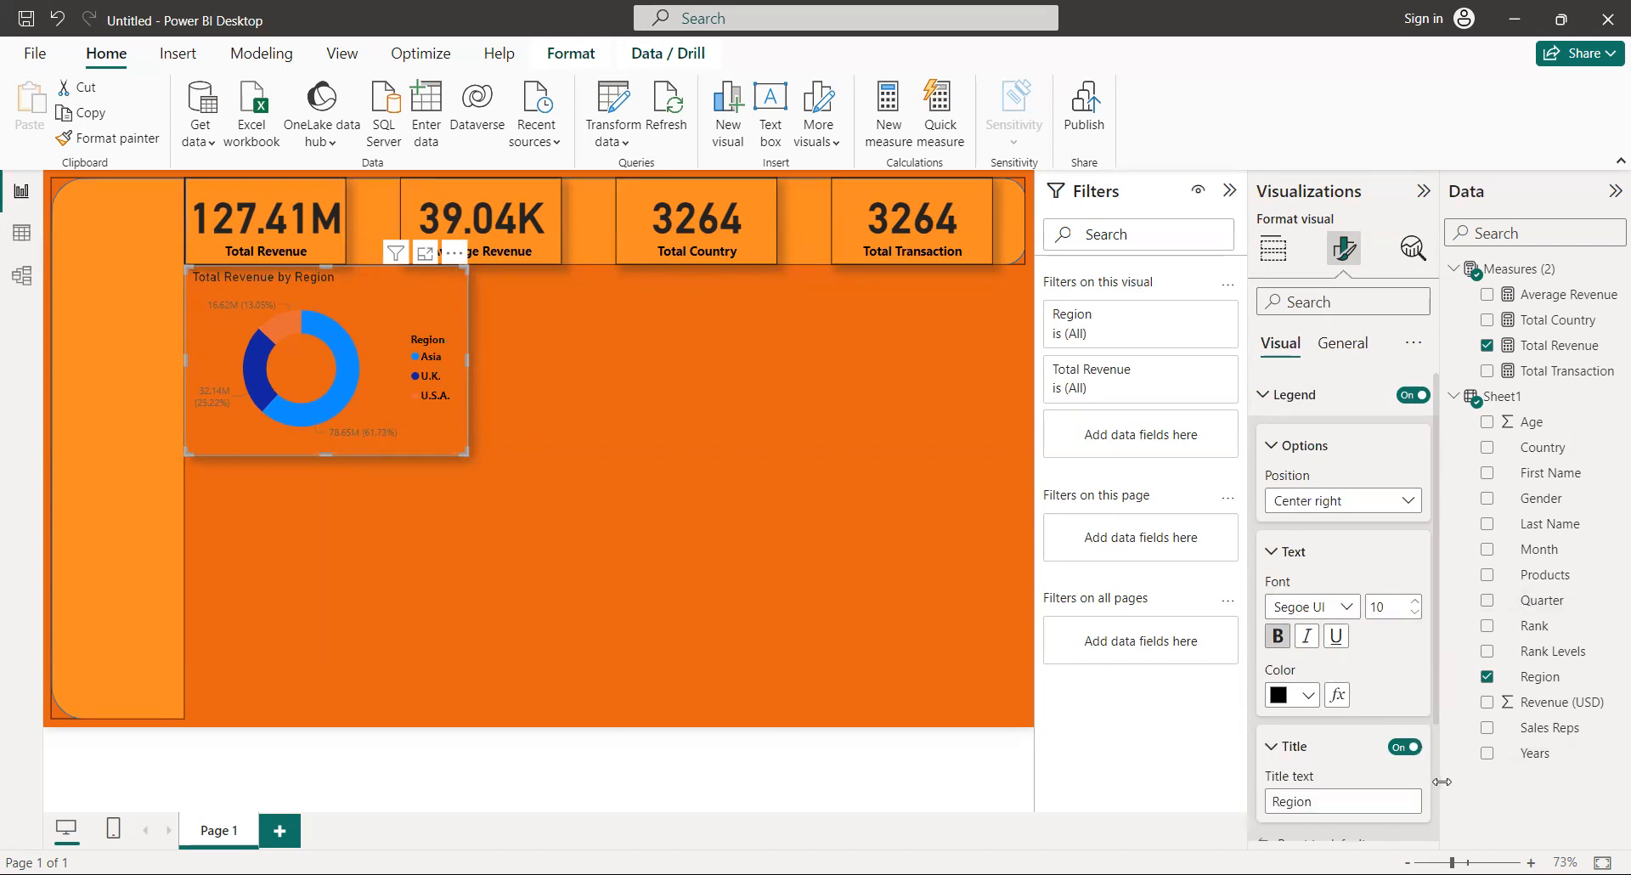
{"action": "scroll", "coordinate": [1433, 770], "scroll_direction": "down", "scroll_amount": 3}
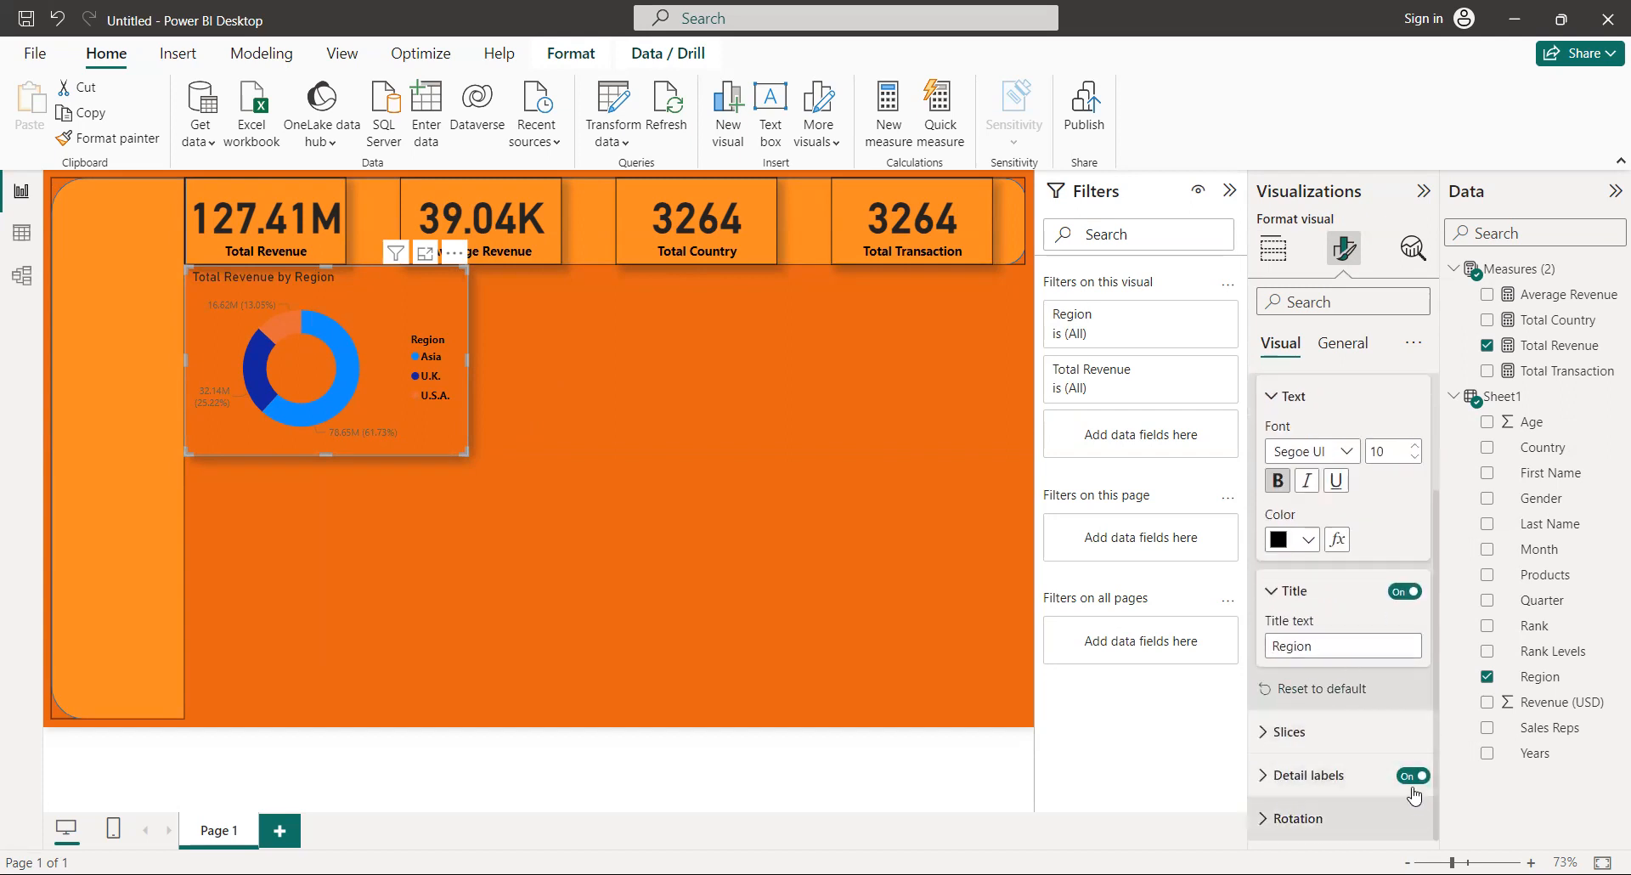
{"action": "left_click", "coordinate": [1270, 739]}
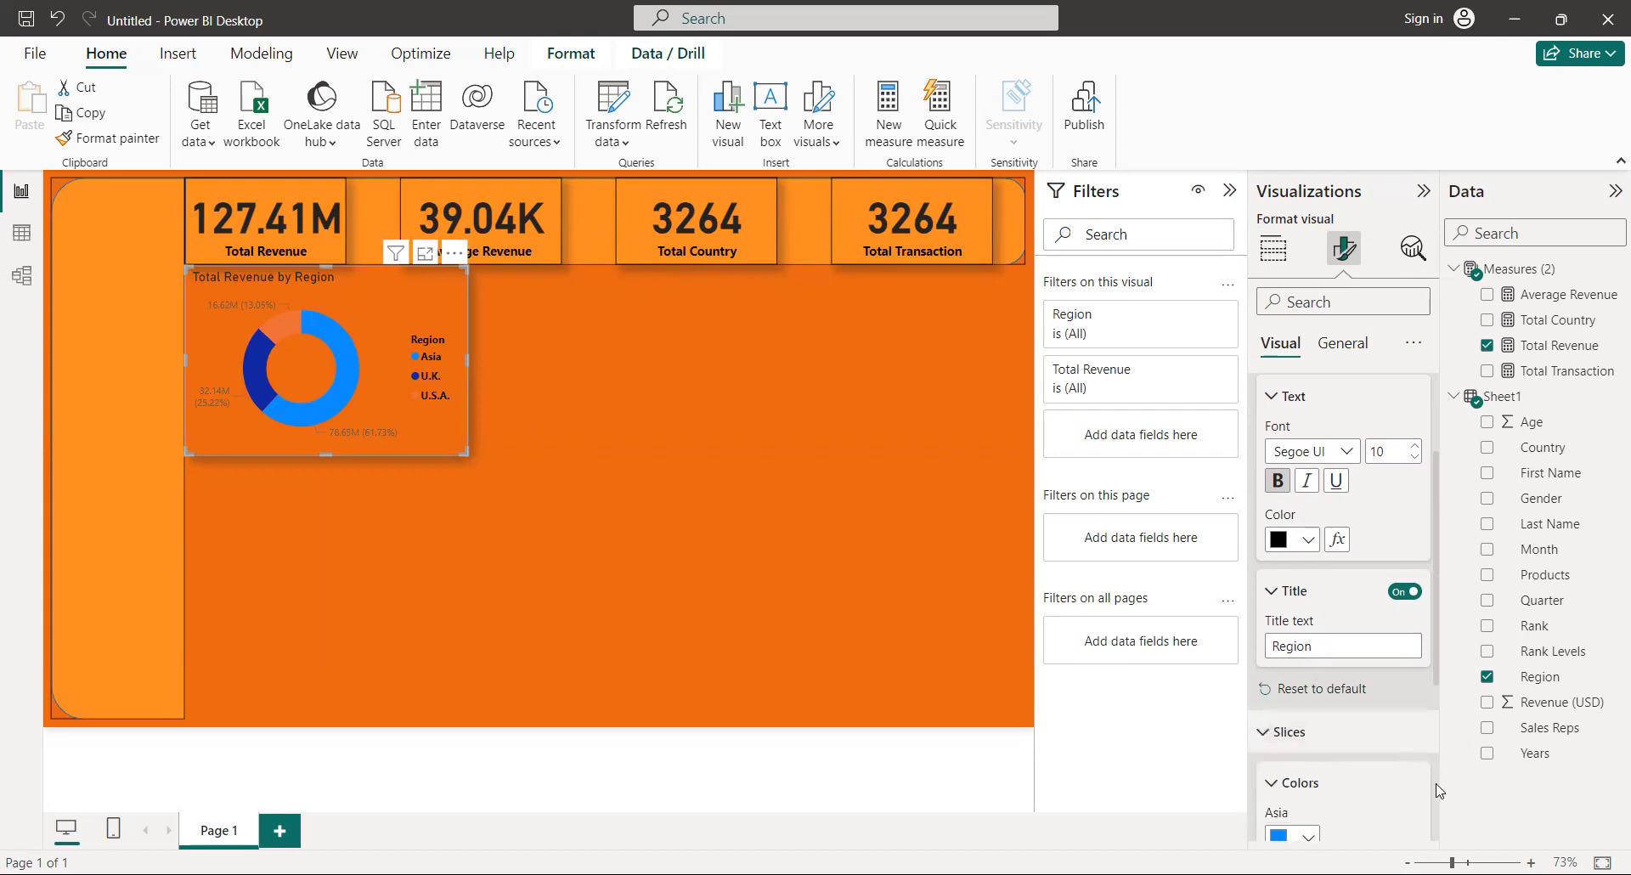
{"action": "scroll", "coordinate": [1441, 795], "scroll_direction": "down", "scroll_amount": 4}
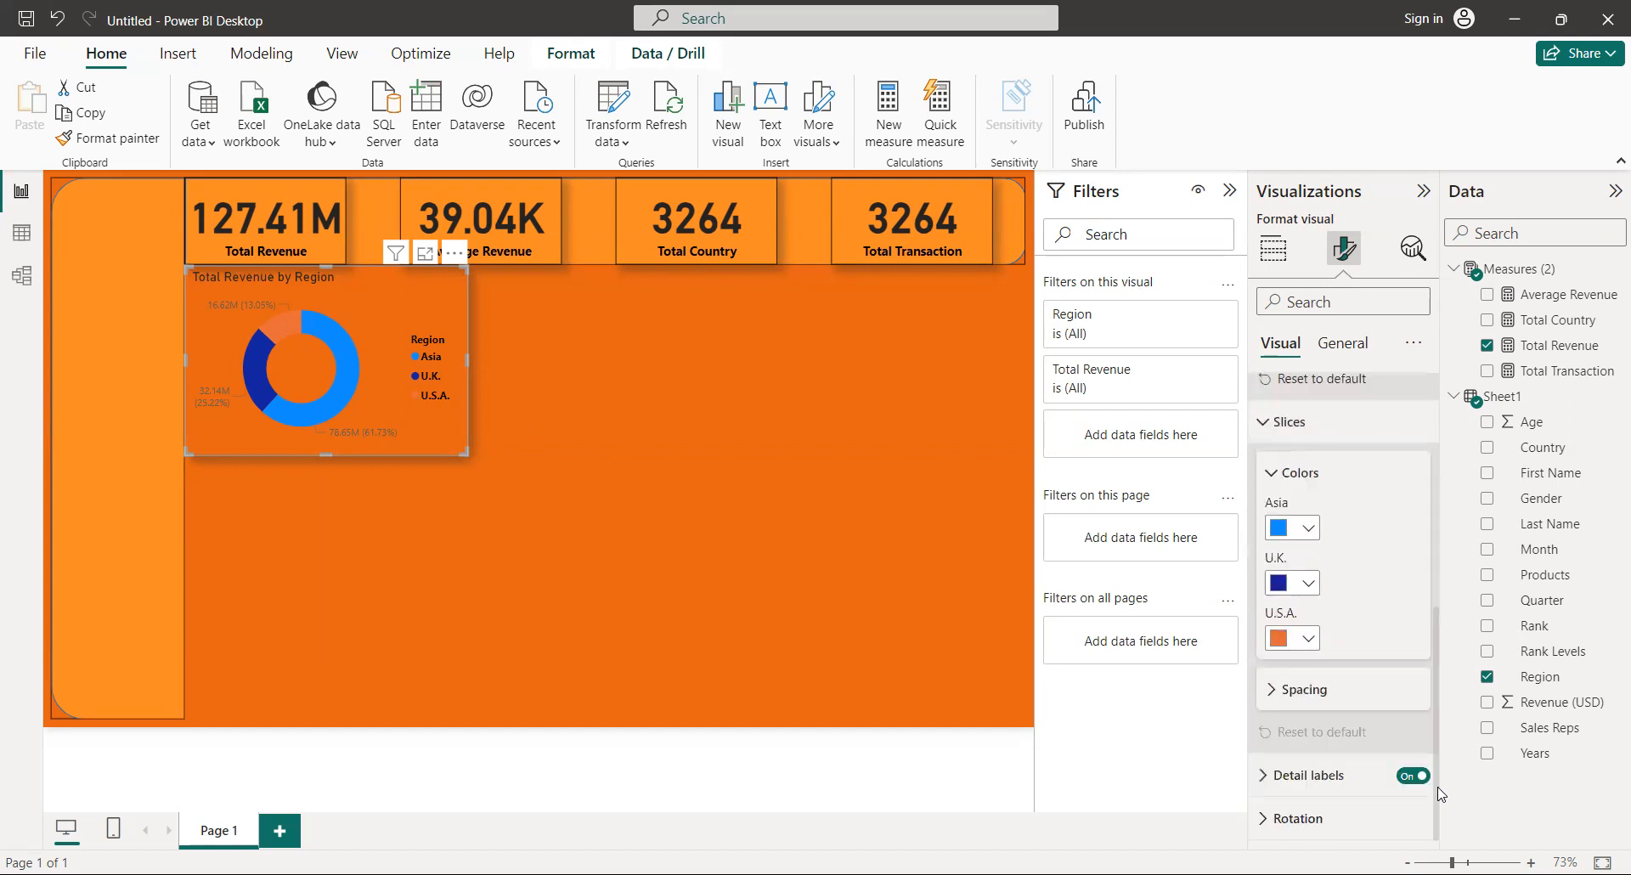
{"action": "left_click", "coordinate": [1295, 646]}
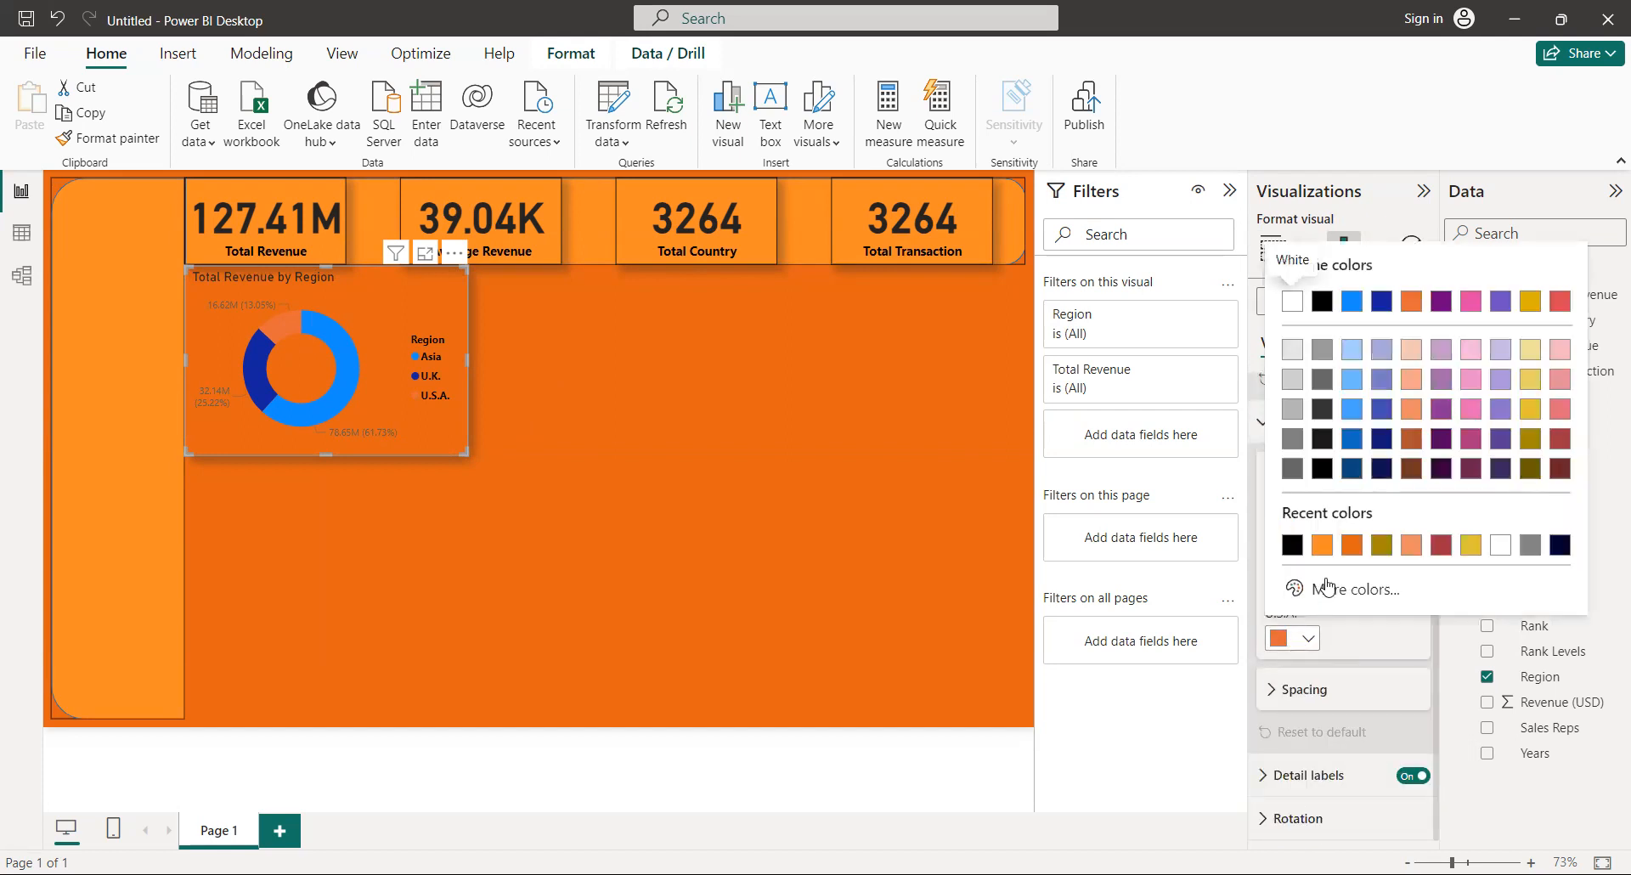
{"action": "left_click", "coordinate": [1321, 548]}
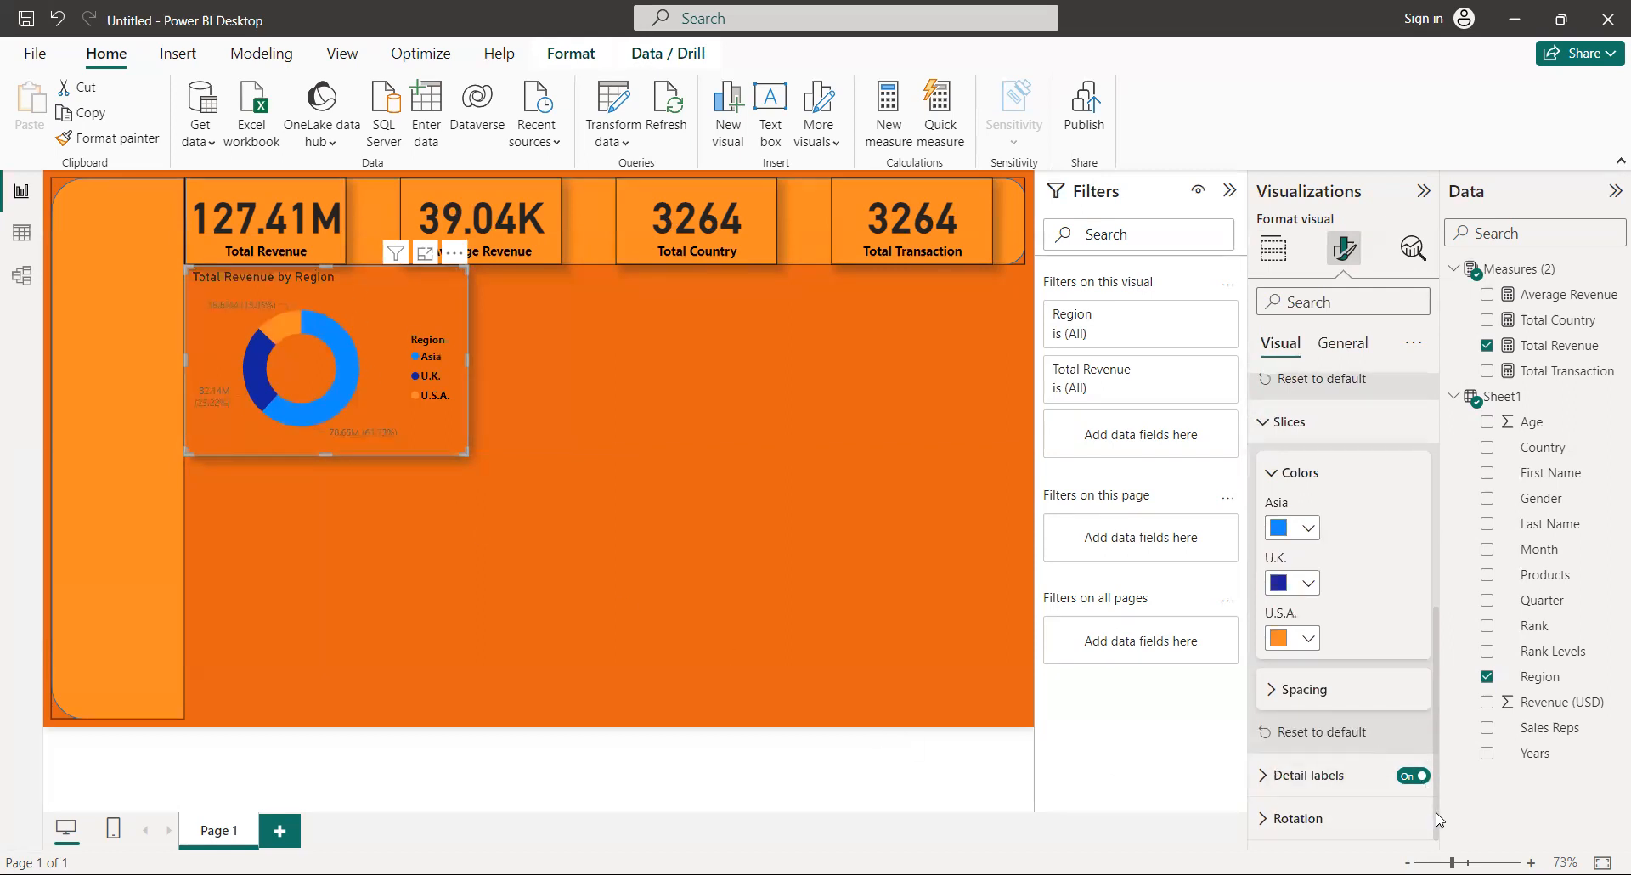
Make the values in the donut chart's detail labels bold and black (#000000).
{"action": "left_click", "coordinate": [1327, 777]}
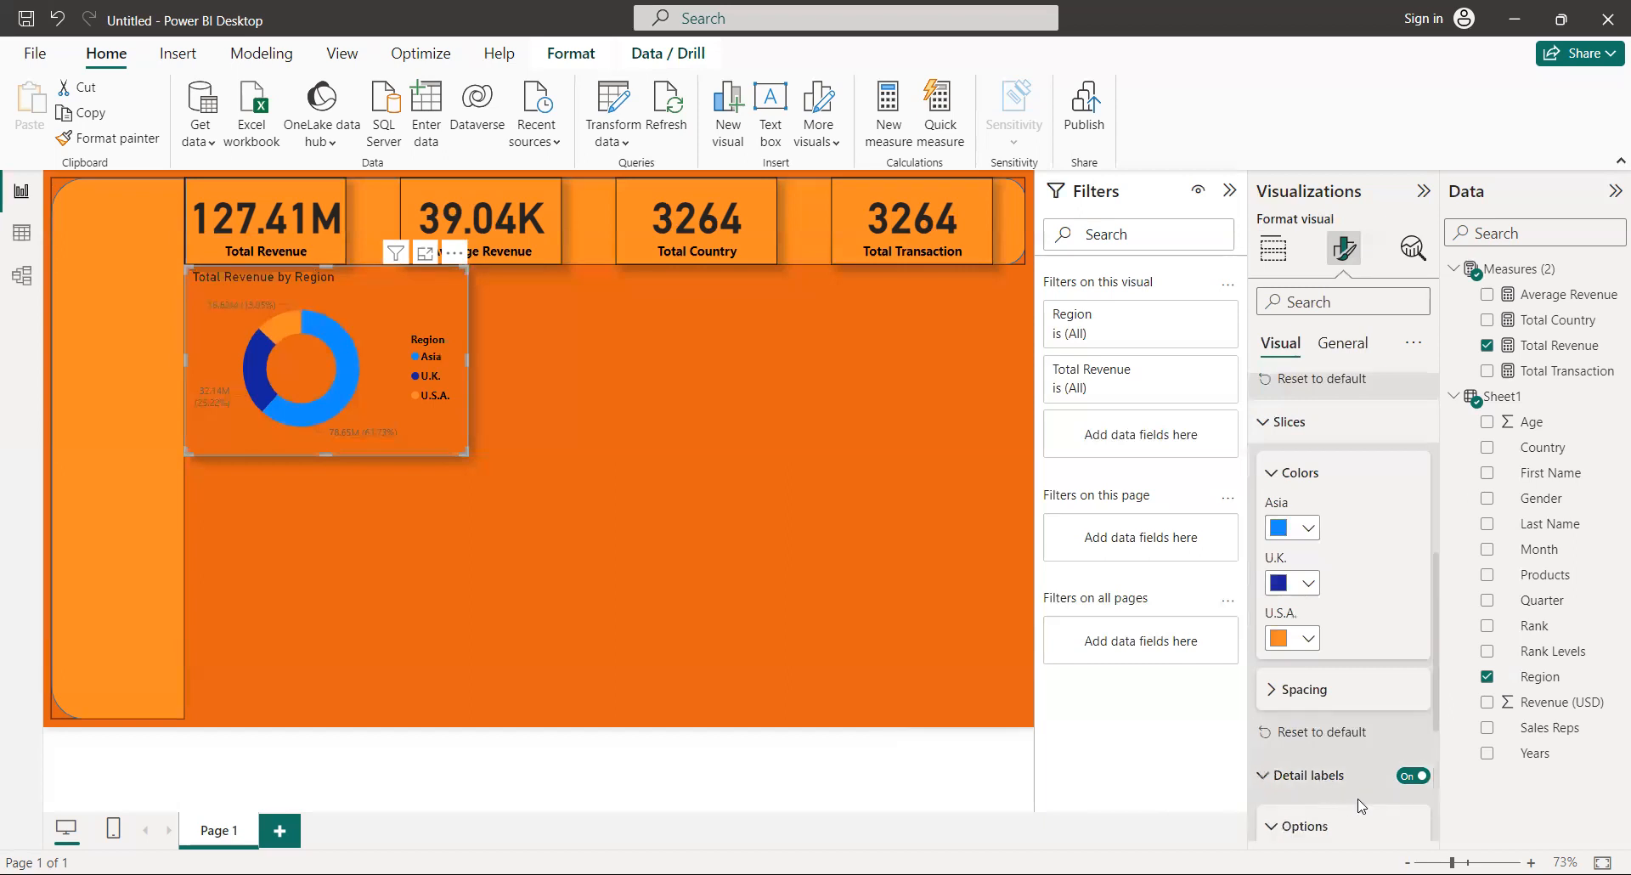
{"action": "scroll", "coordinate": [1436, 831], "scroll_direction": "down", "scroll_amount": 3}
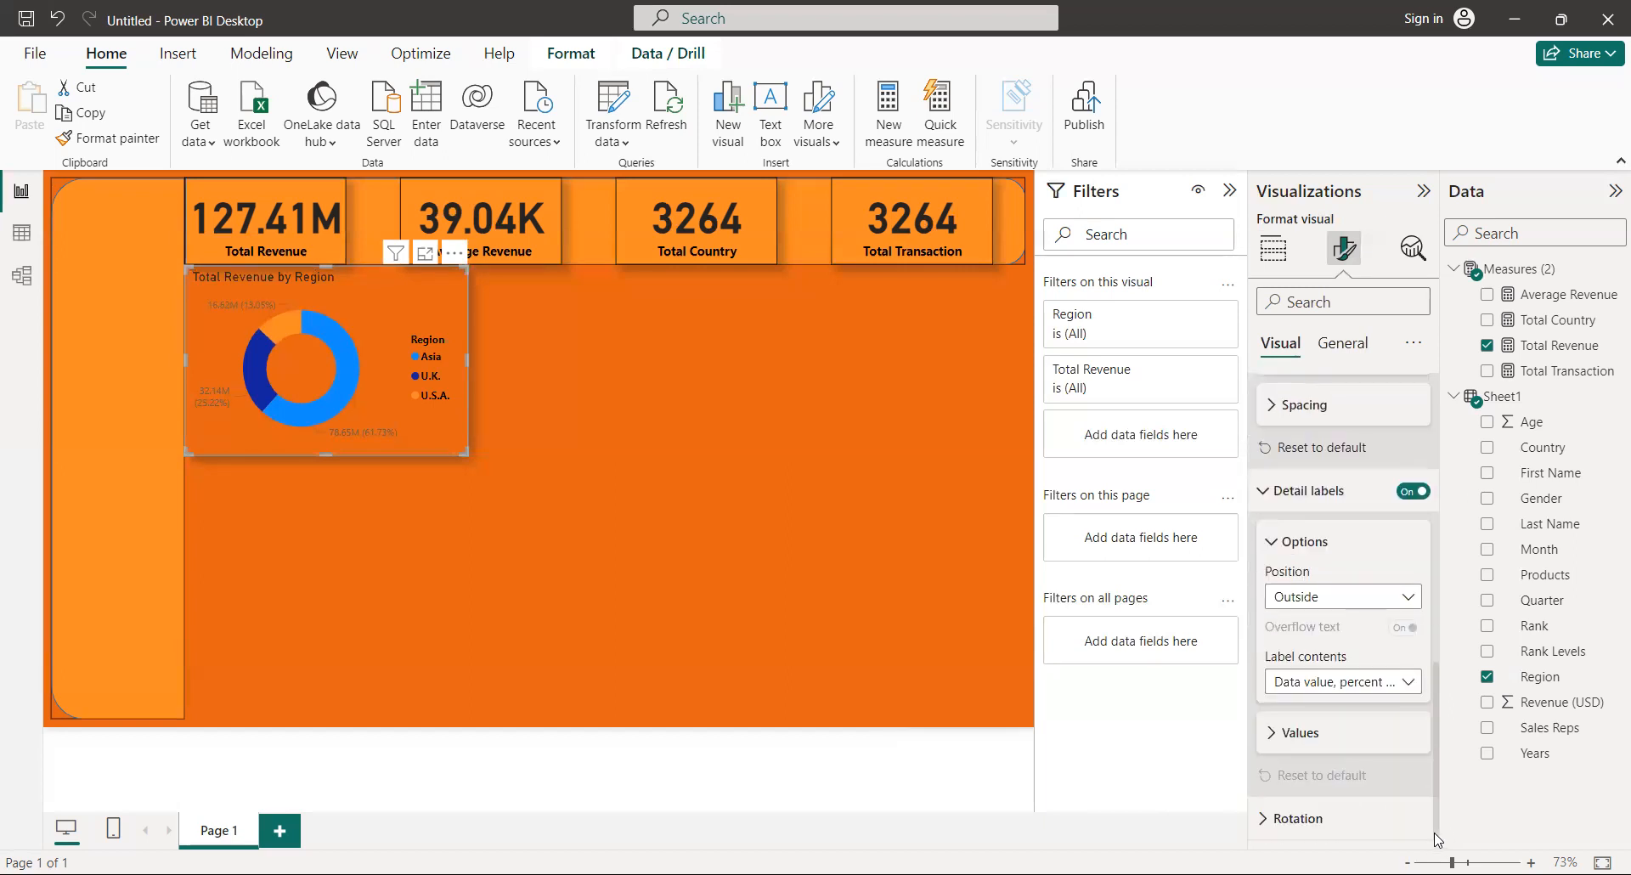
{"action": "left_click", "coordinate": [1303, 732]}
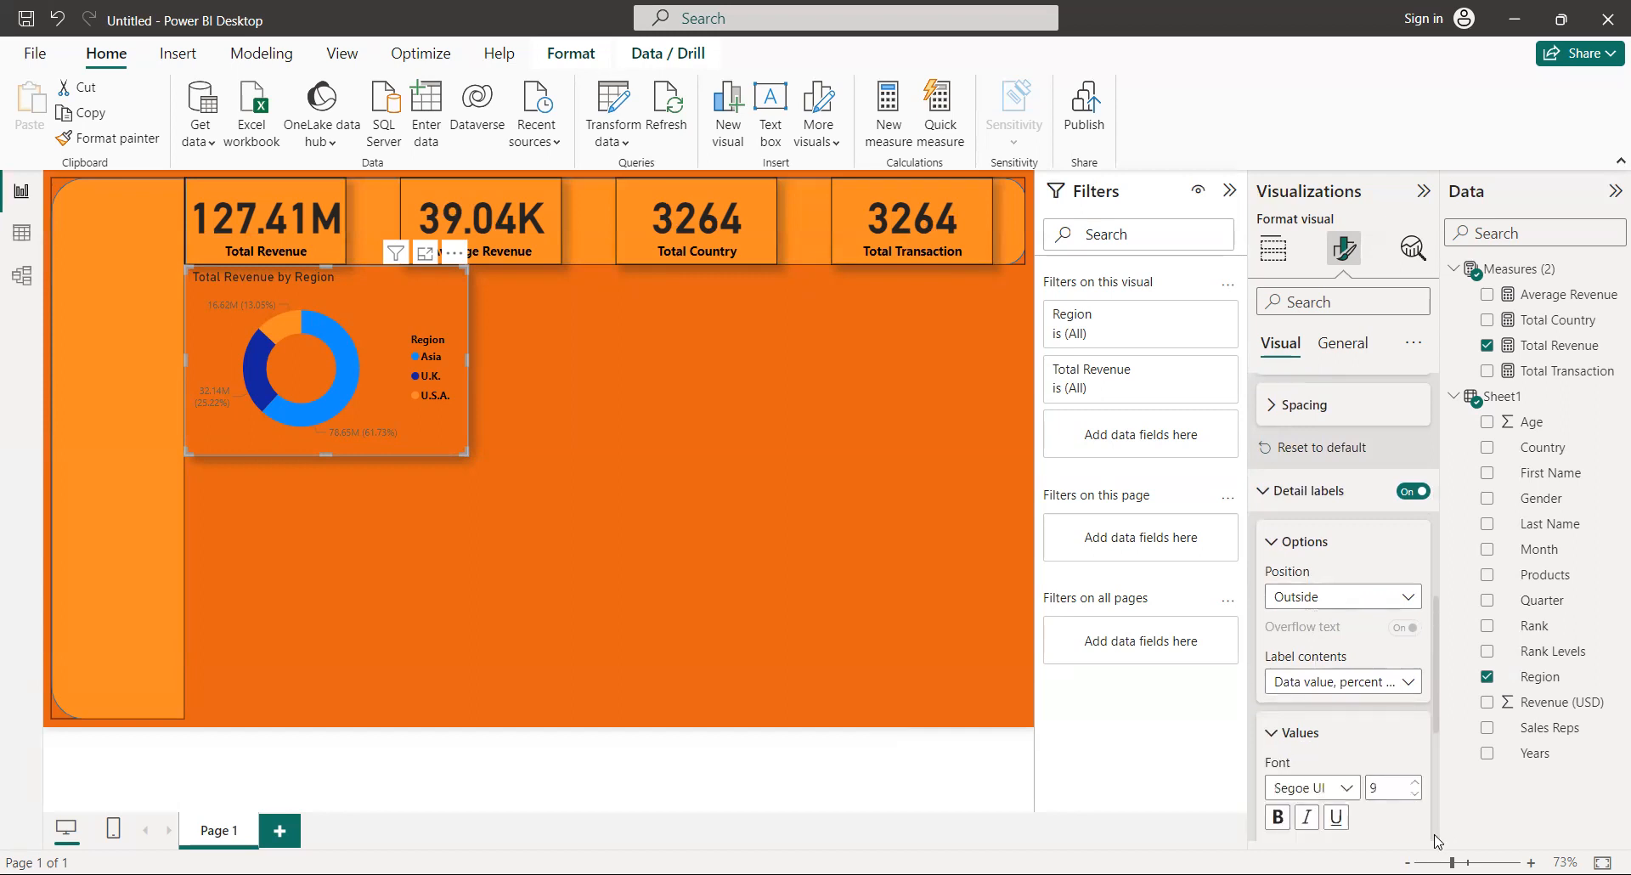
{"action": "scroll", "coordinate": [1435, 837], "scroll_direction": "down", "scroll_amount": 4}
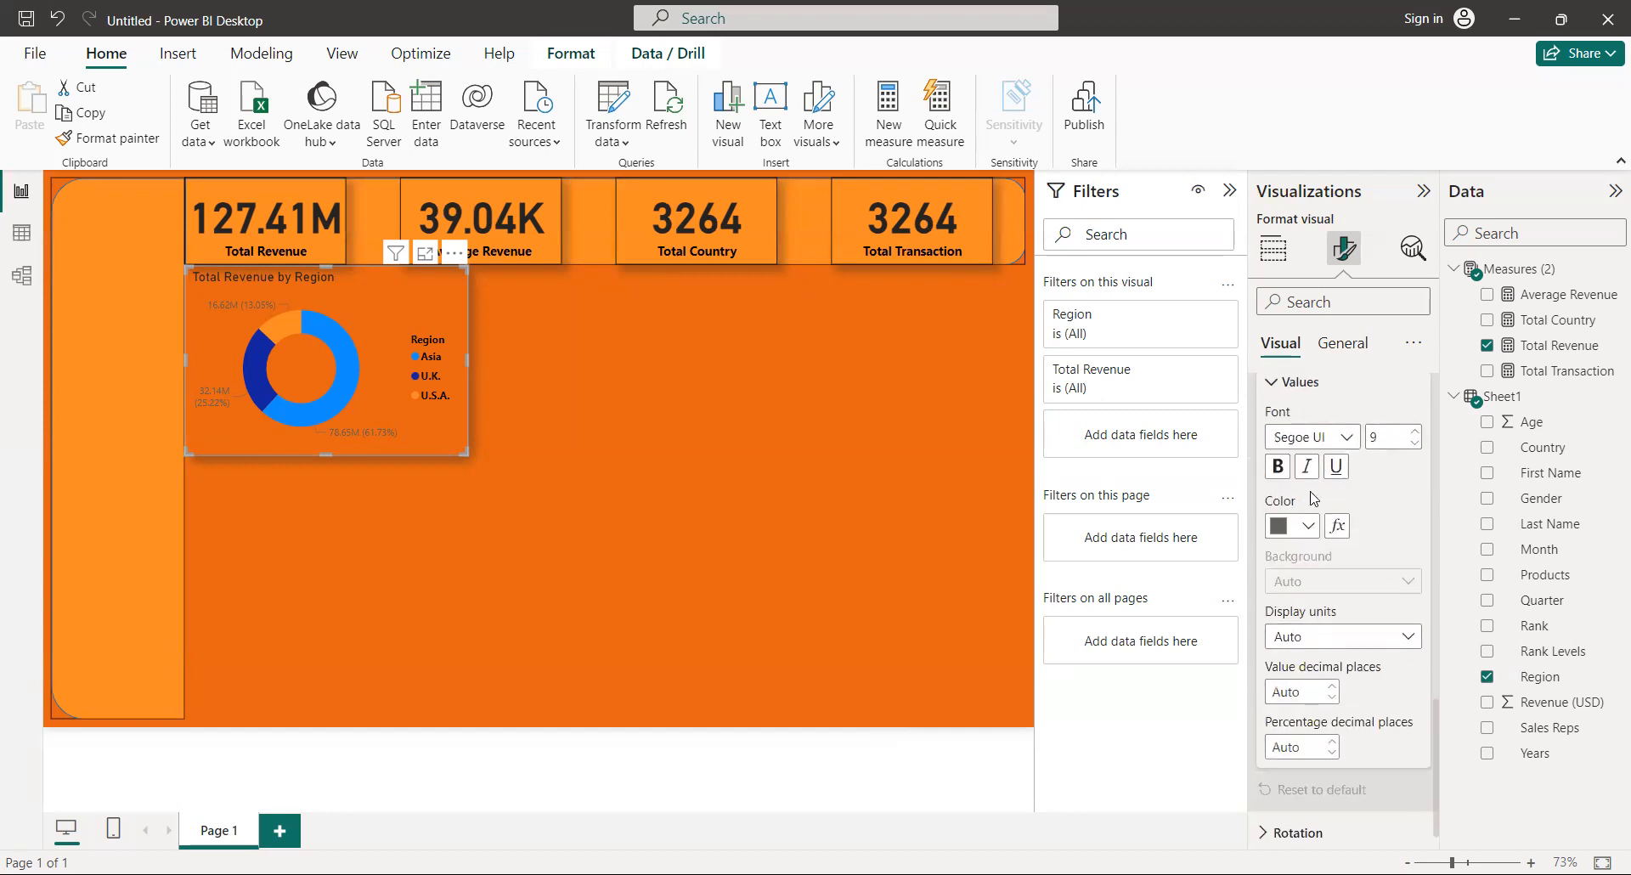
{"action": "left_click", "coordinate": [1280, 466]}
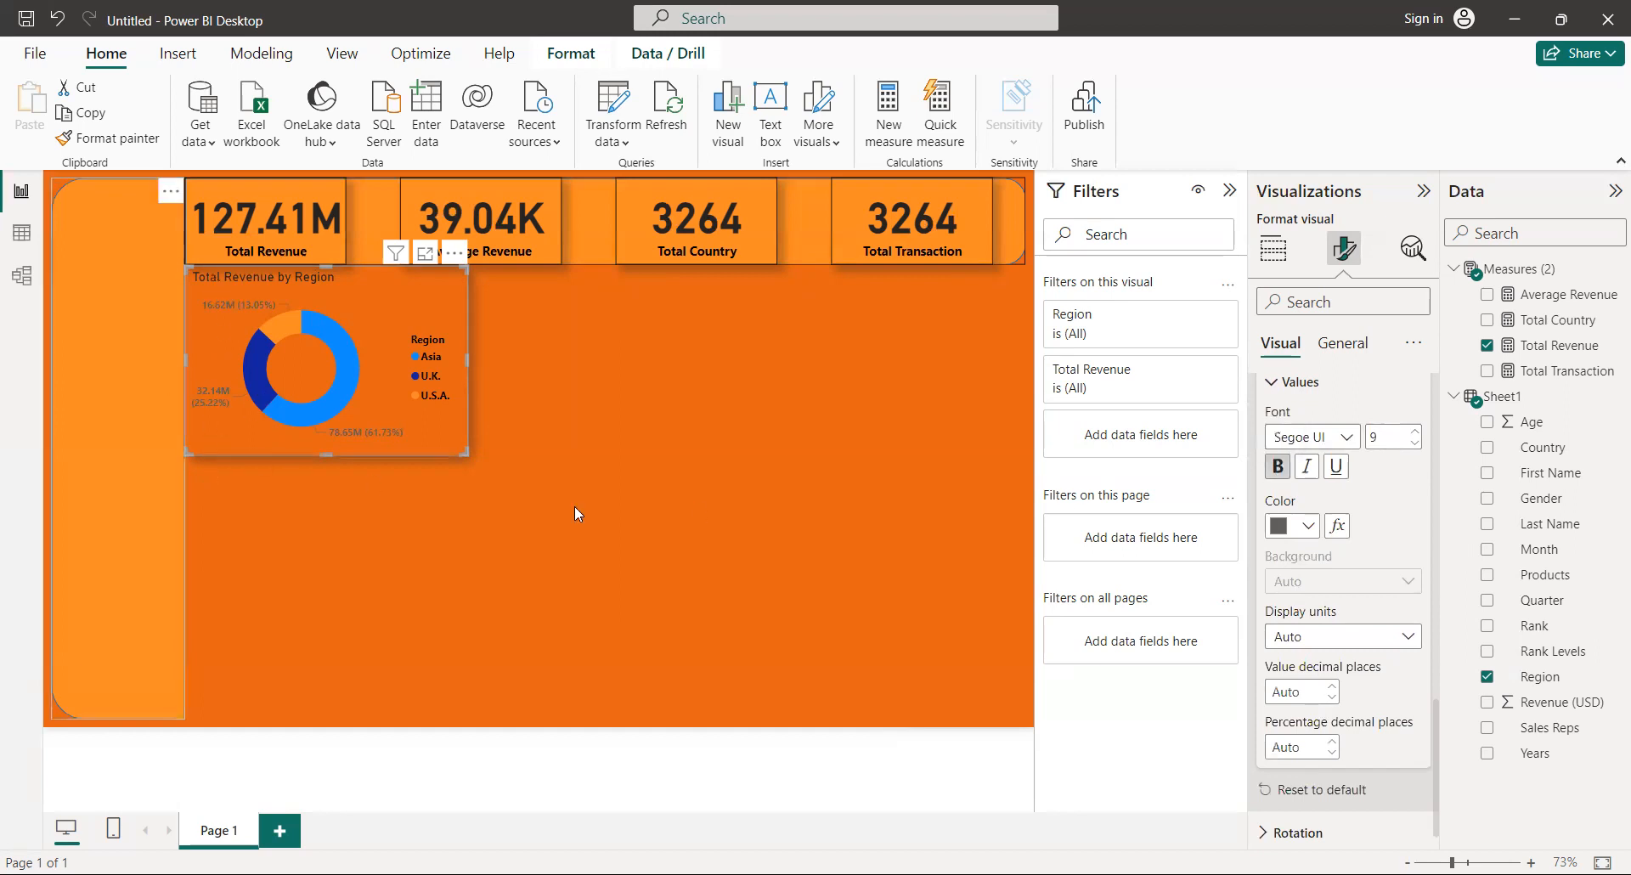
{"action": "left_click", "coordinate": [1297, 528]}
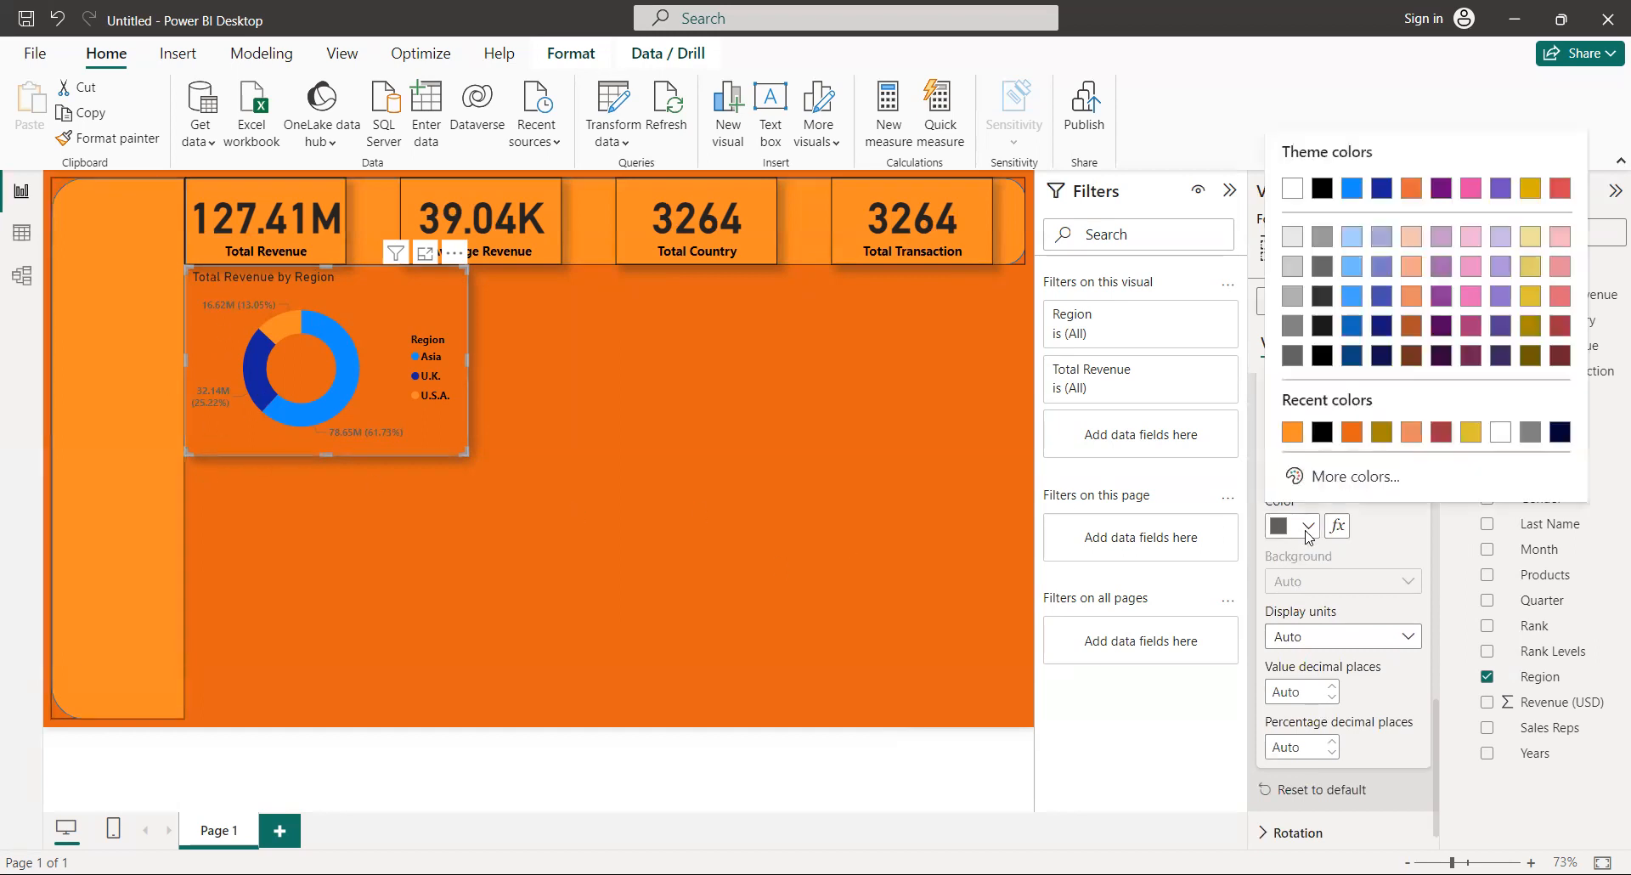
{"action": "left_click", "coordinate": [1321, 432]}
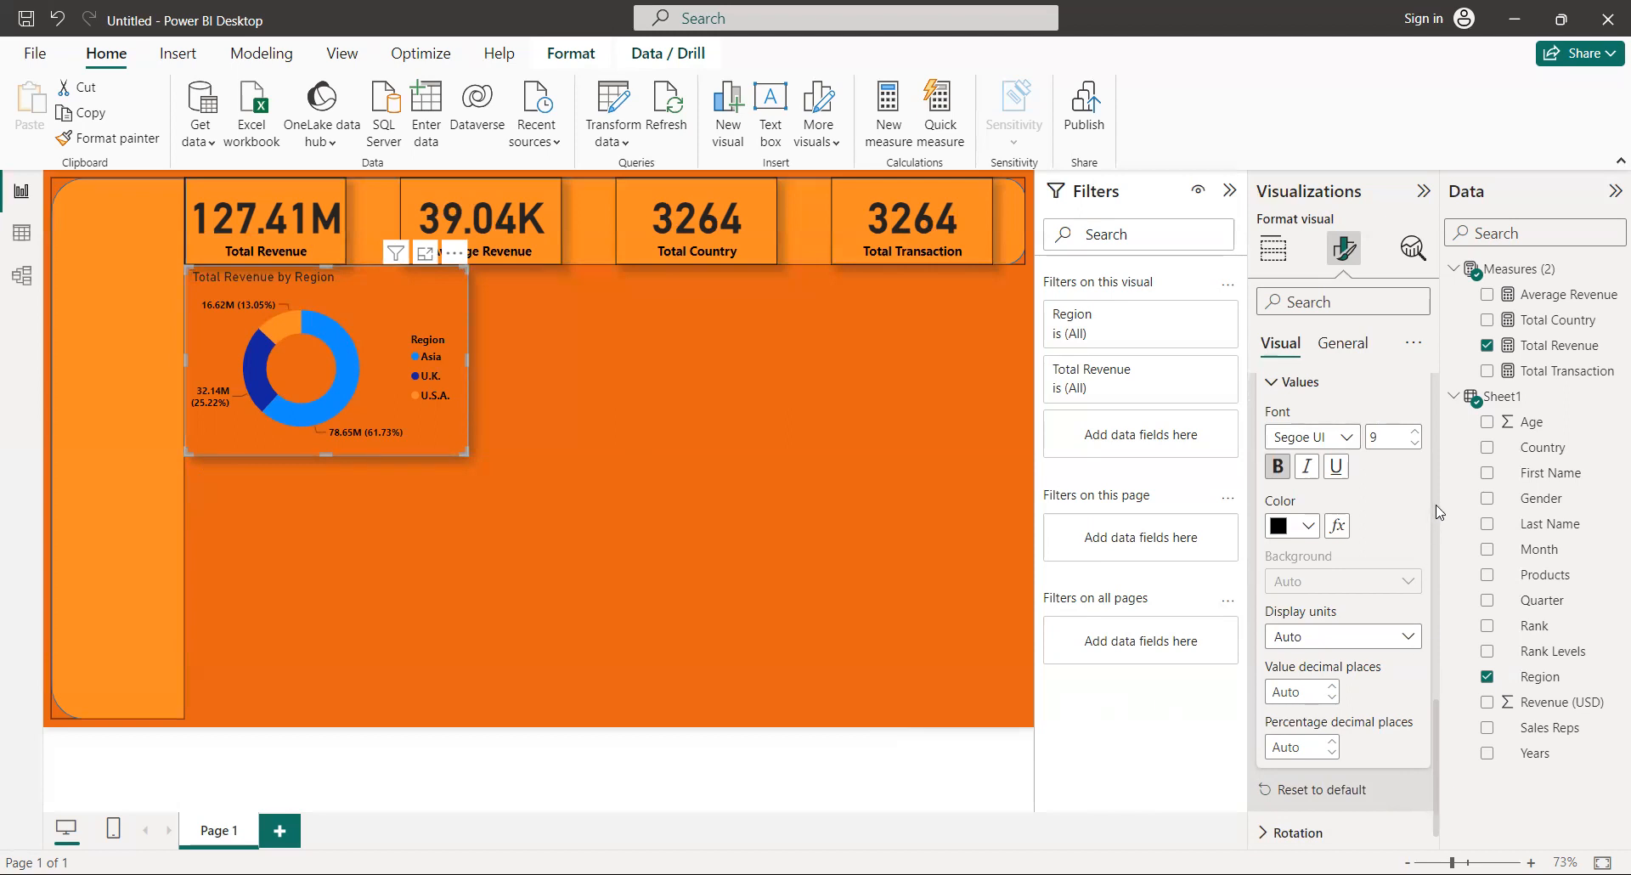
Make the donut chart's title bold and center it horizontally, then deselect the chart.
{"action": "scroll", "coordinate": [1435, 509], "scroll_direction": "up", "scroll_amount": 4}
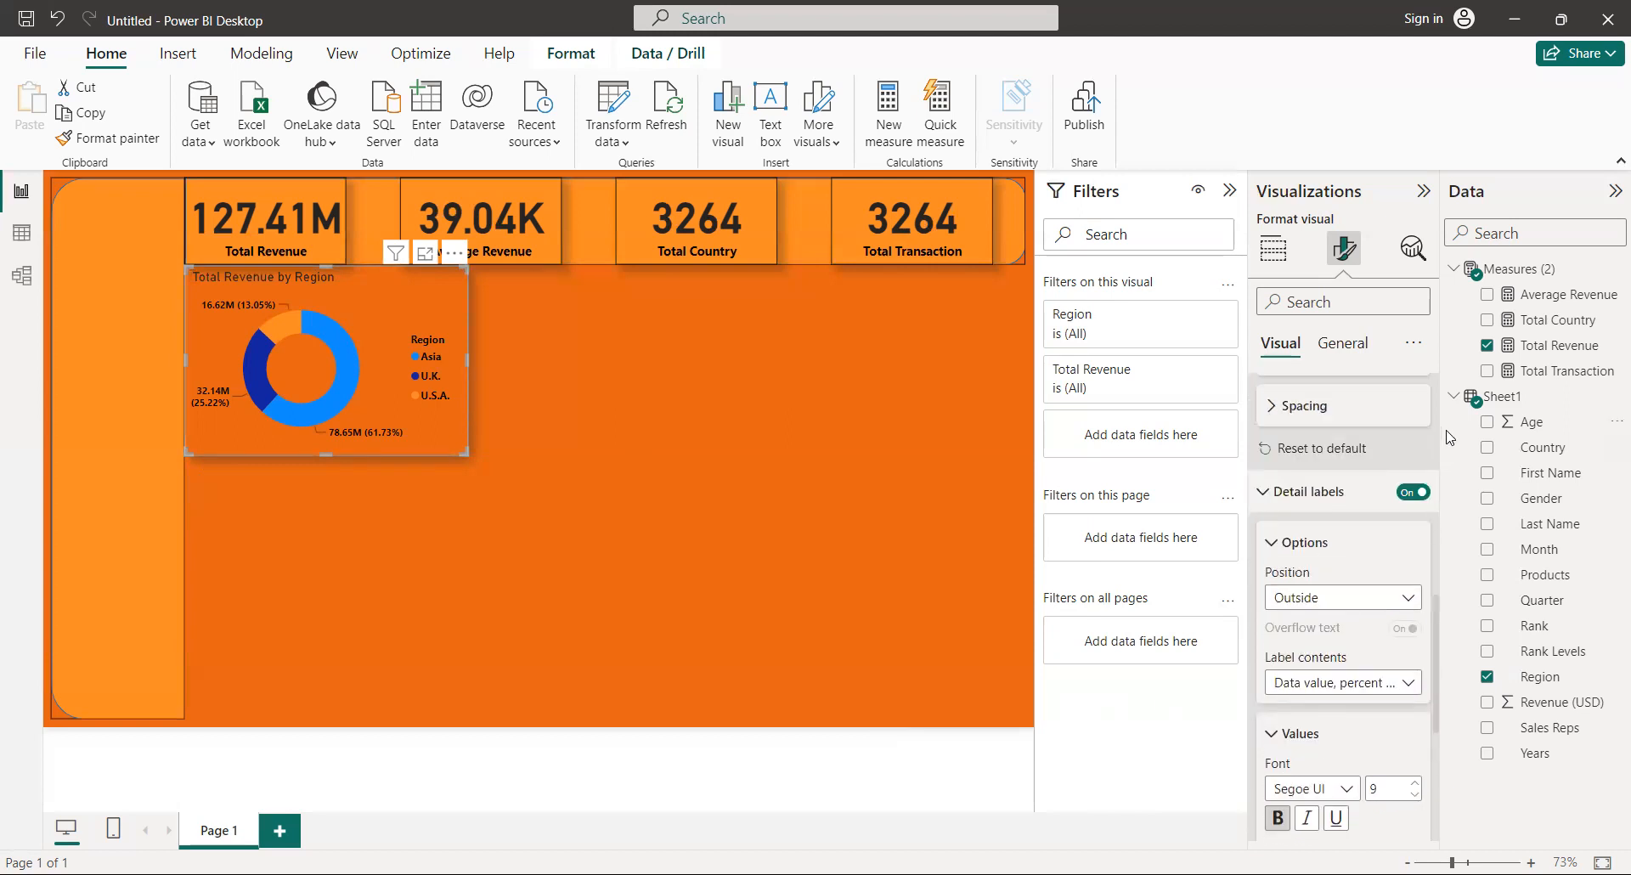
{"action": "scroll", "coordinate": [1442, 454], "scroll_direction": "up", "scroll_amount": 4}
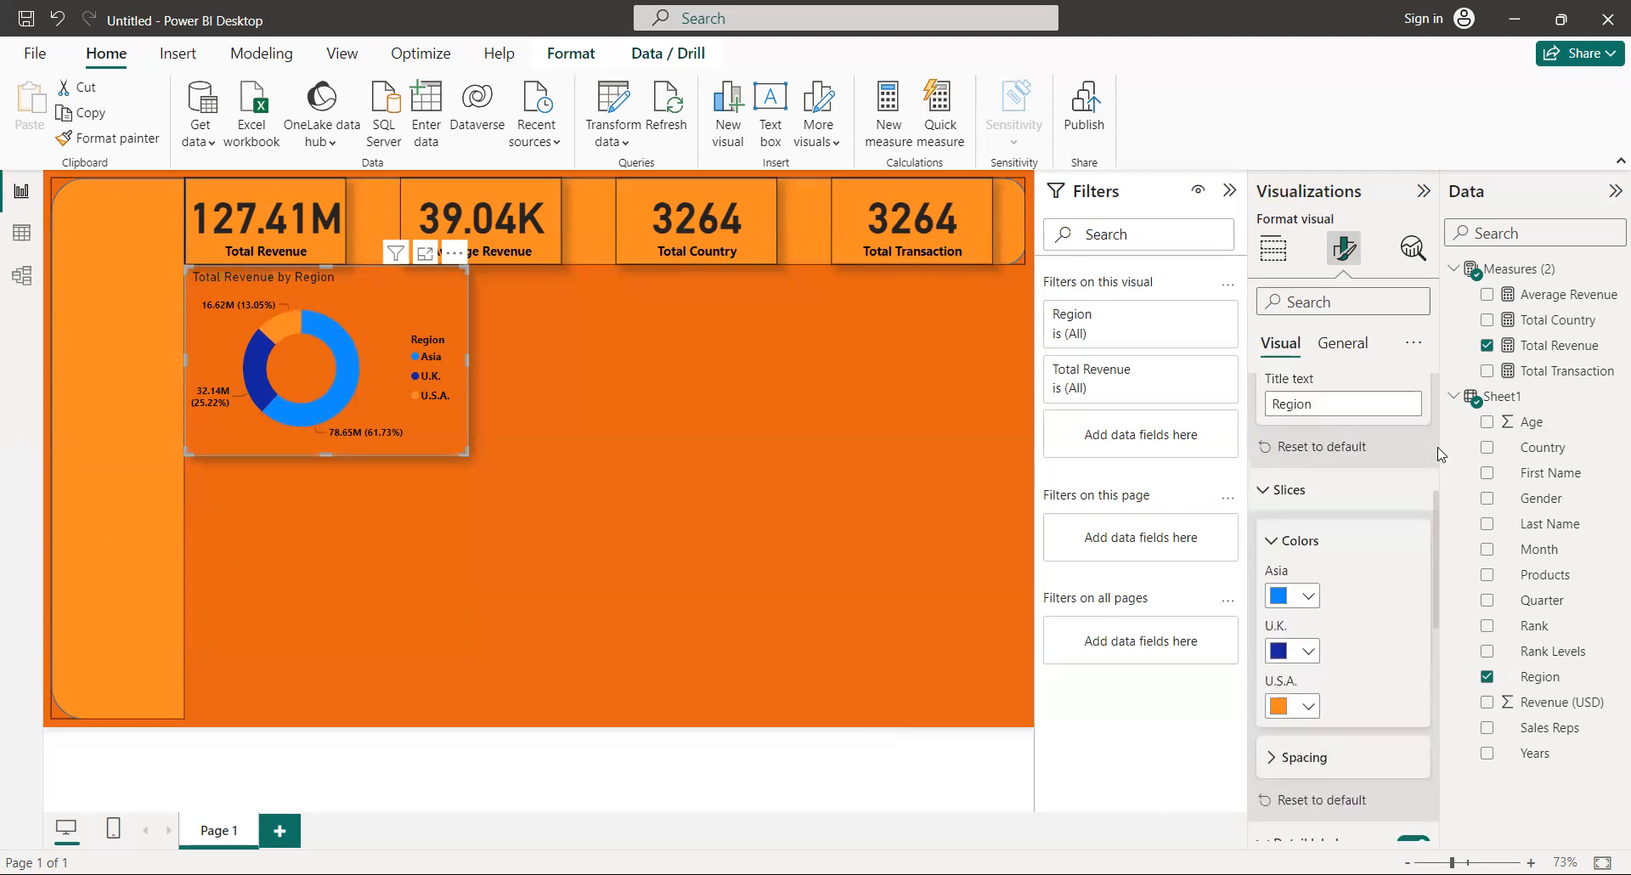
{"action": "scroll", "coordinate": [1439, 450], "scroll_direction": "up", "scroll_amount": 4}
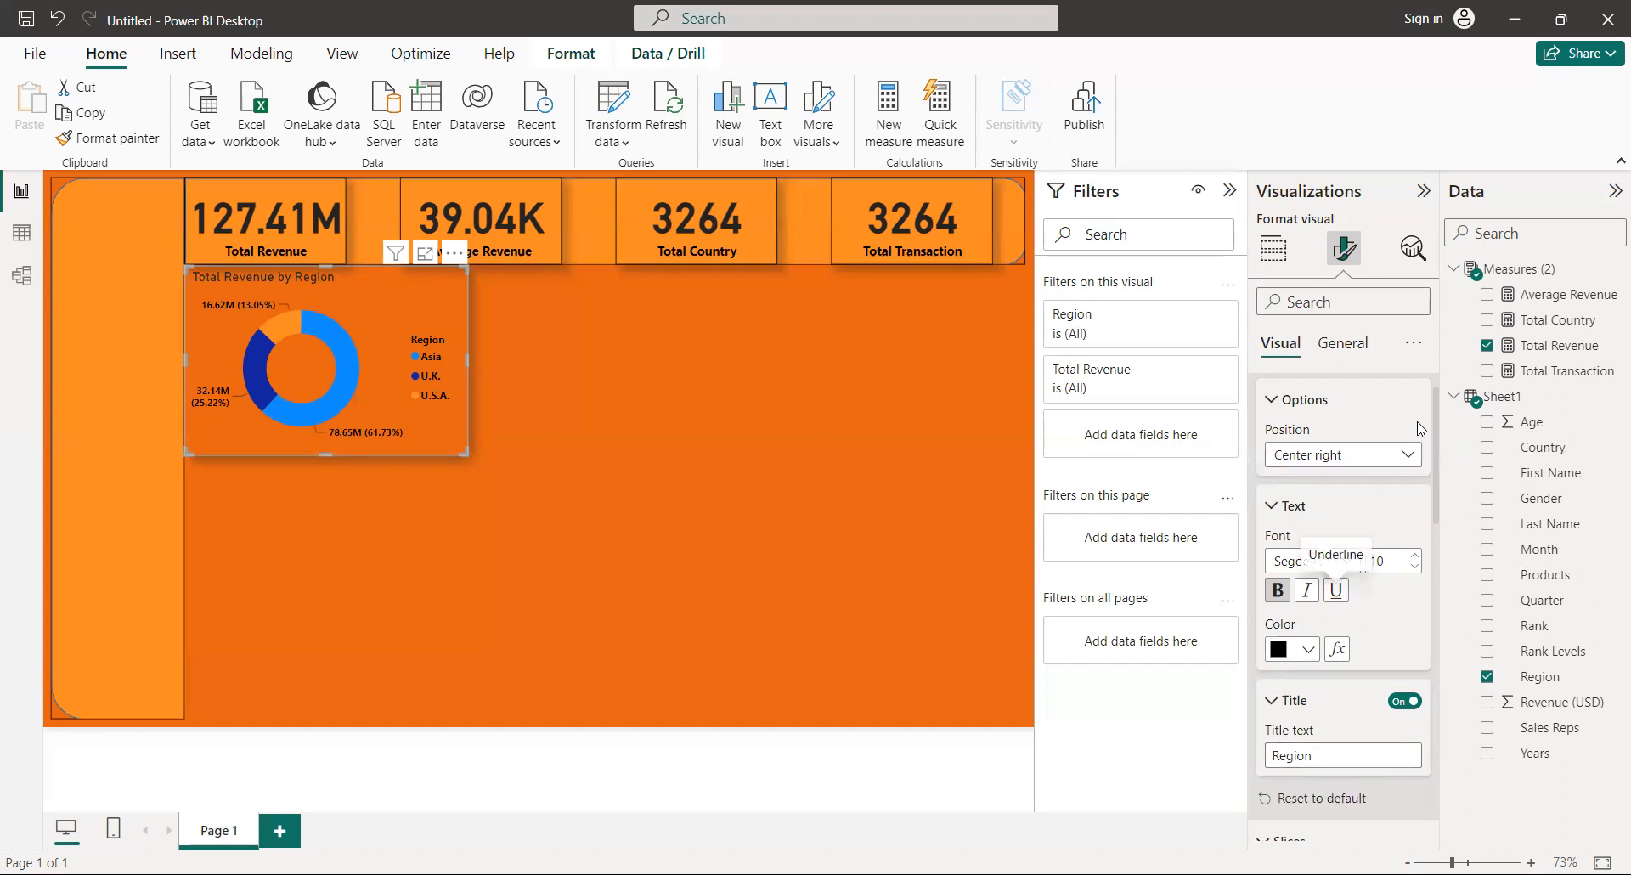
{"action": "left_click", "coordinate": [1340, 347]}
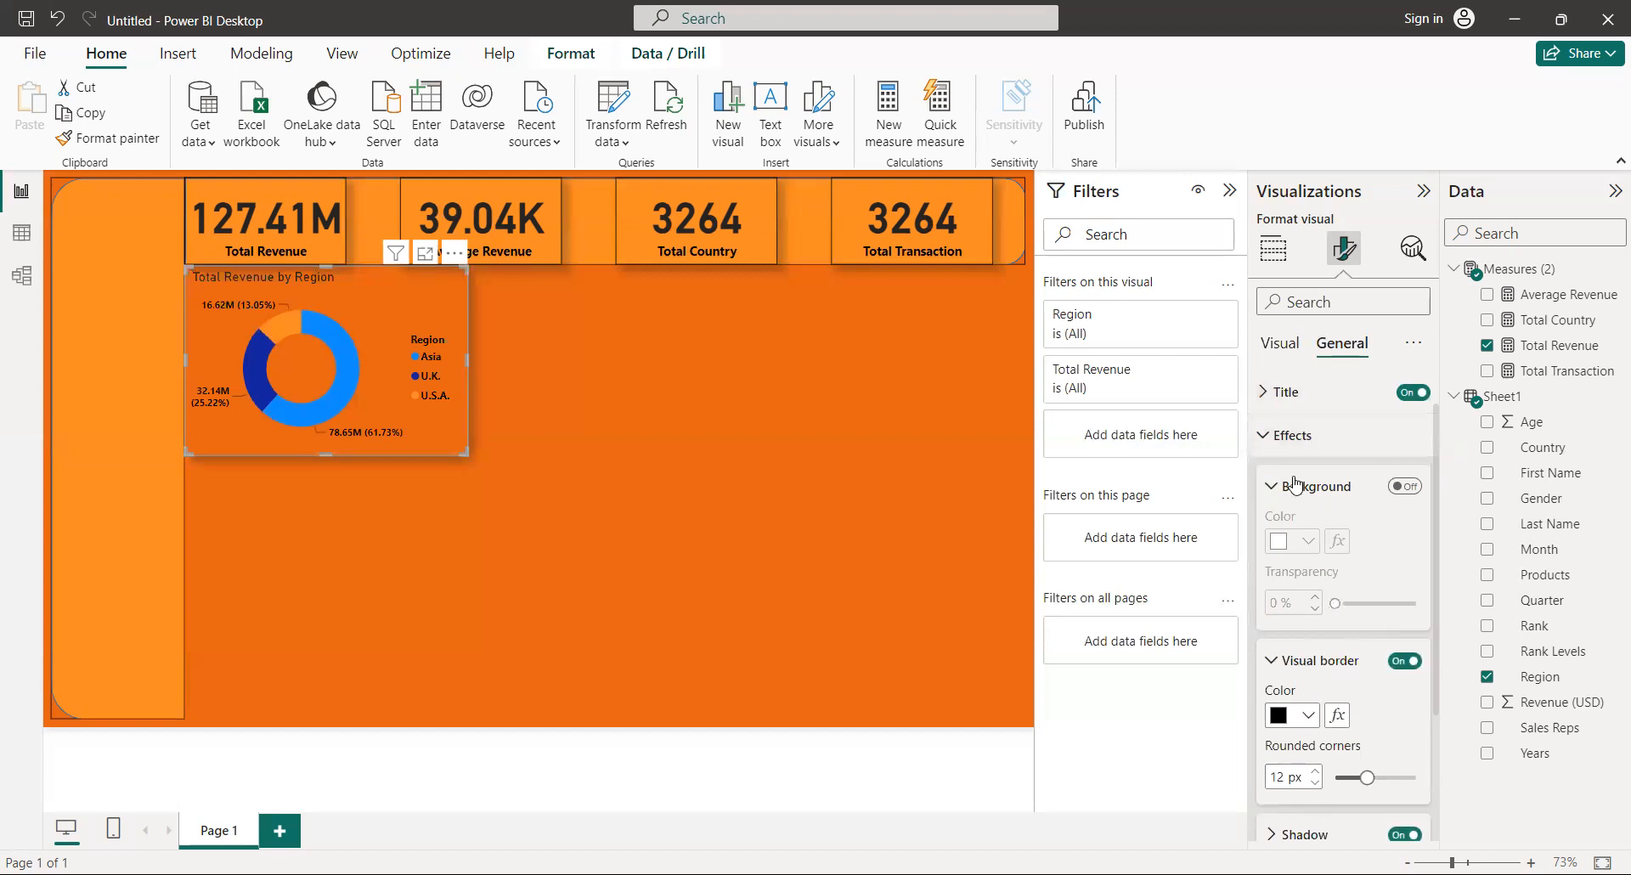
{"action": "left_click", "coordinate": [1307, 403]}
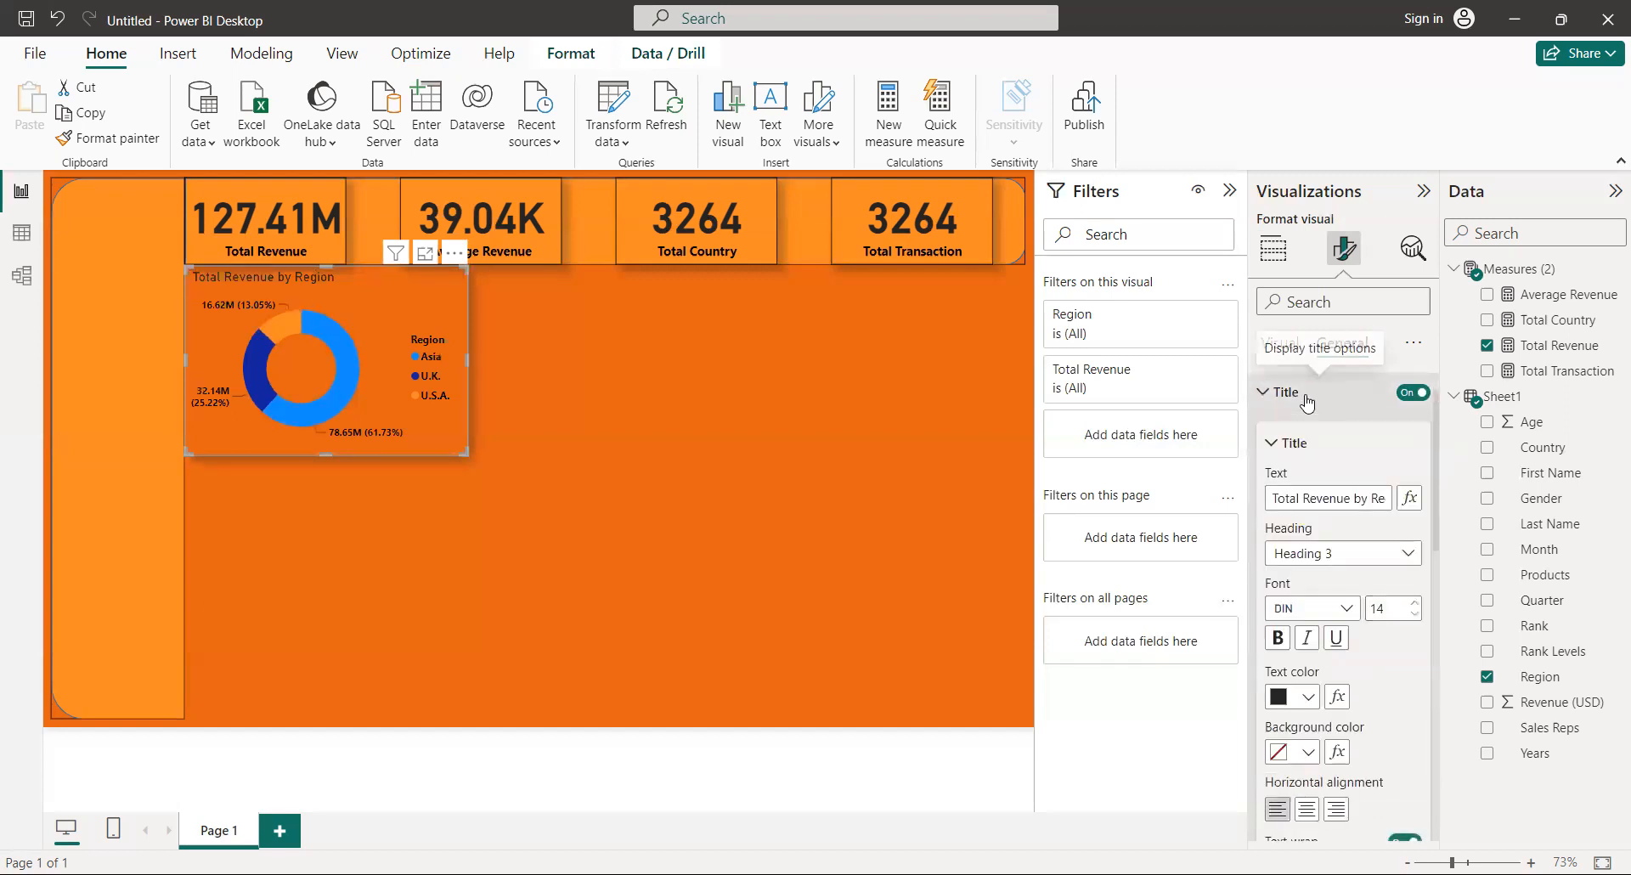
{"action": "left_click", "coordinate": [1278, 638]}
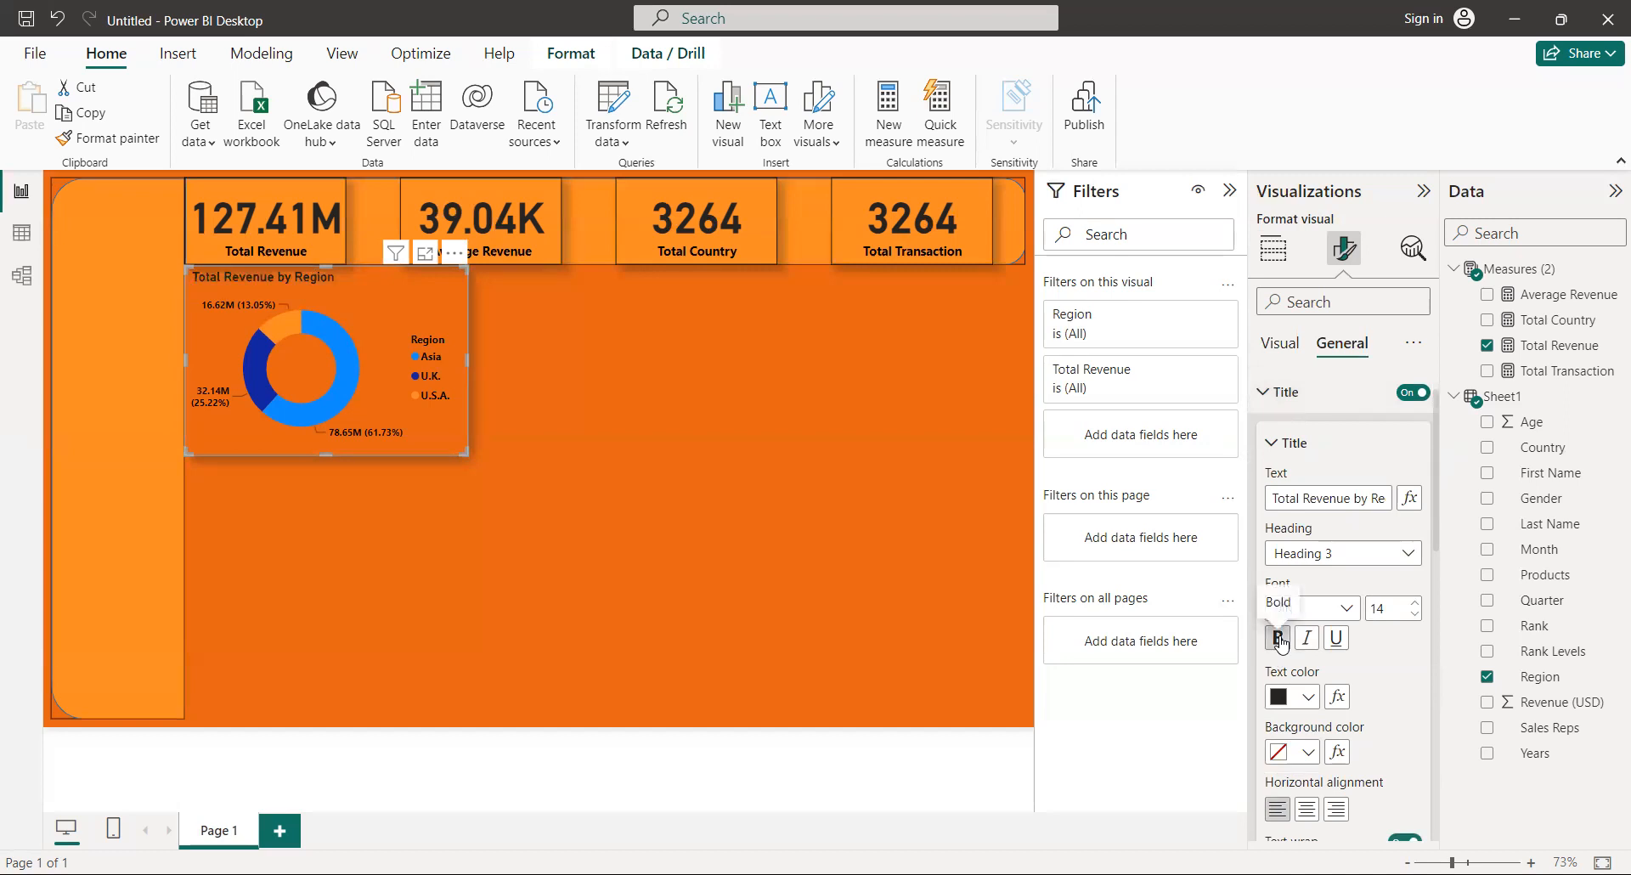
{"action": "left_click", "coordinate": [1308, 809]}
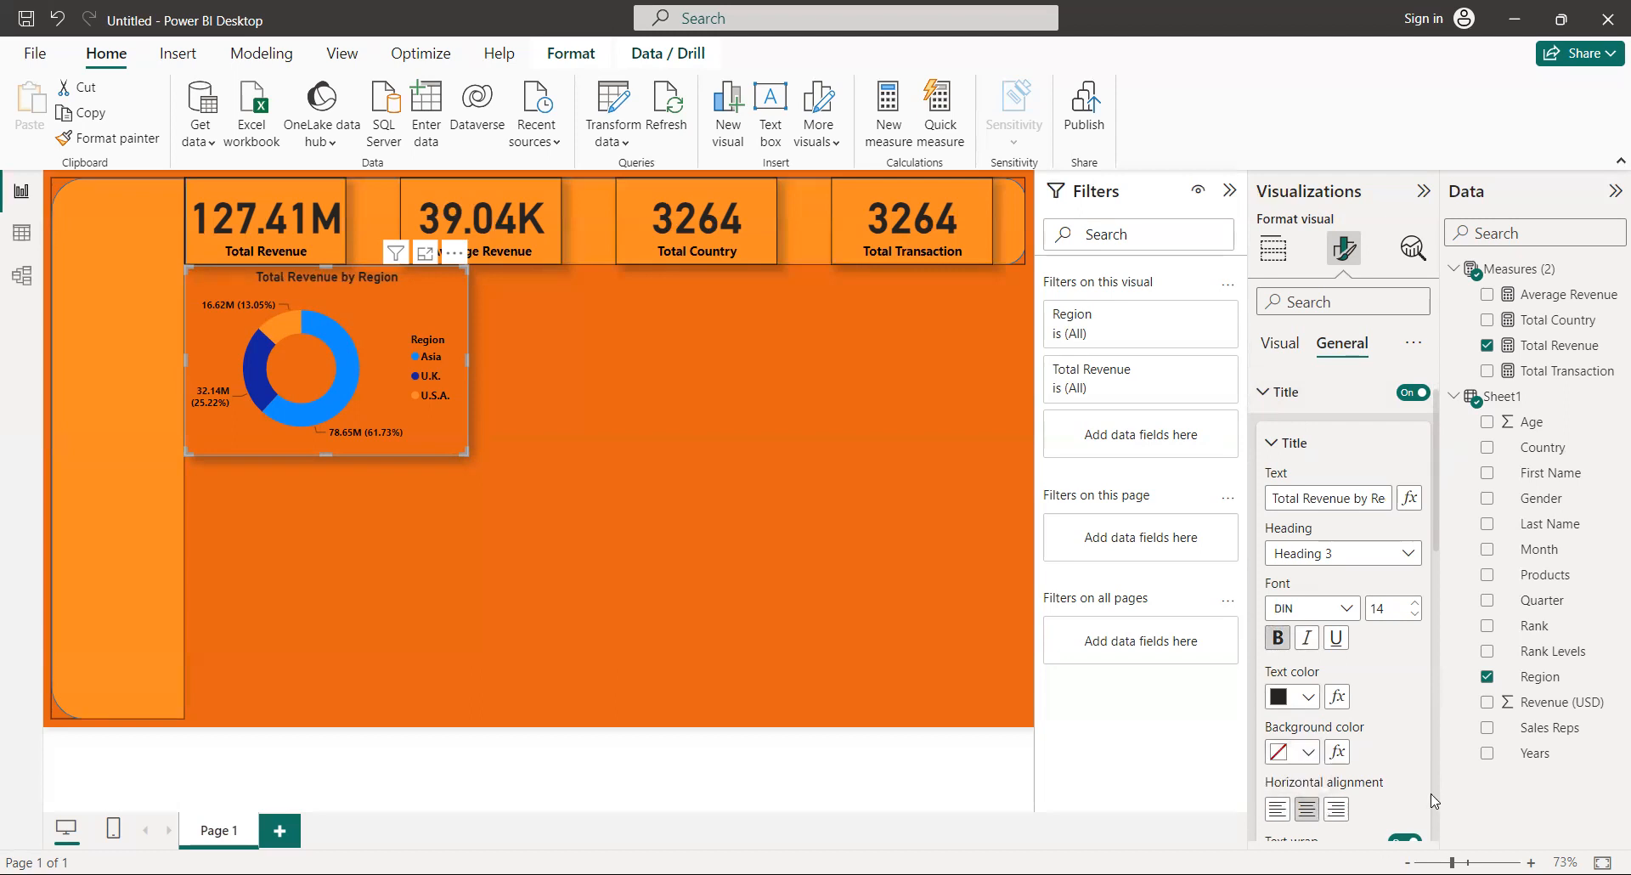
{"action": "left_click", "coordinate": [836, 558]}
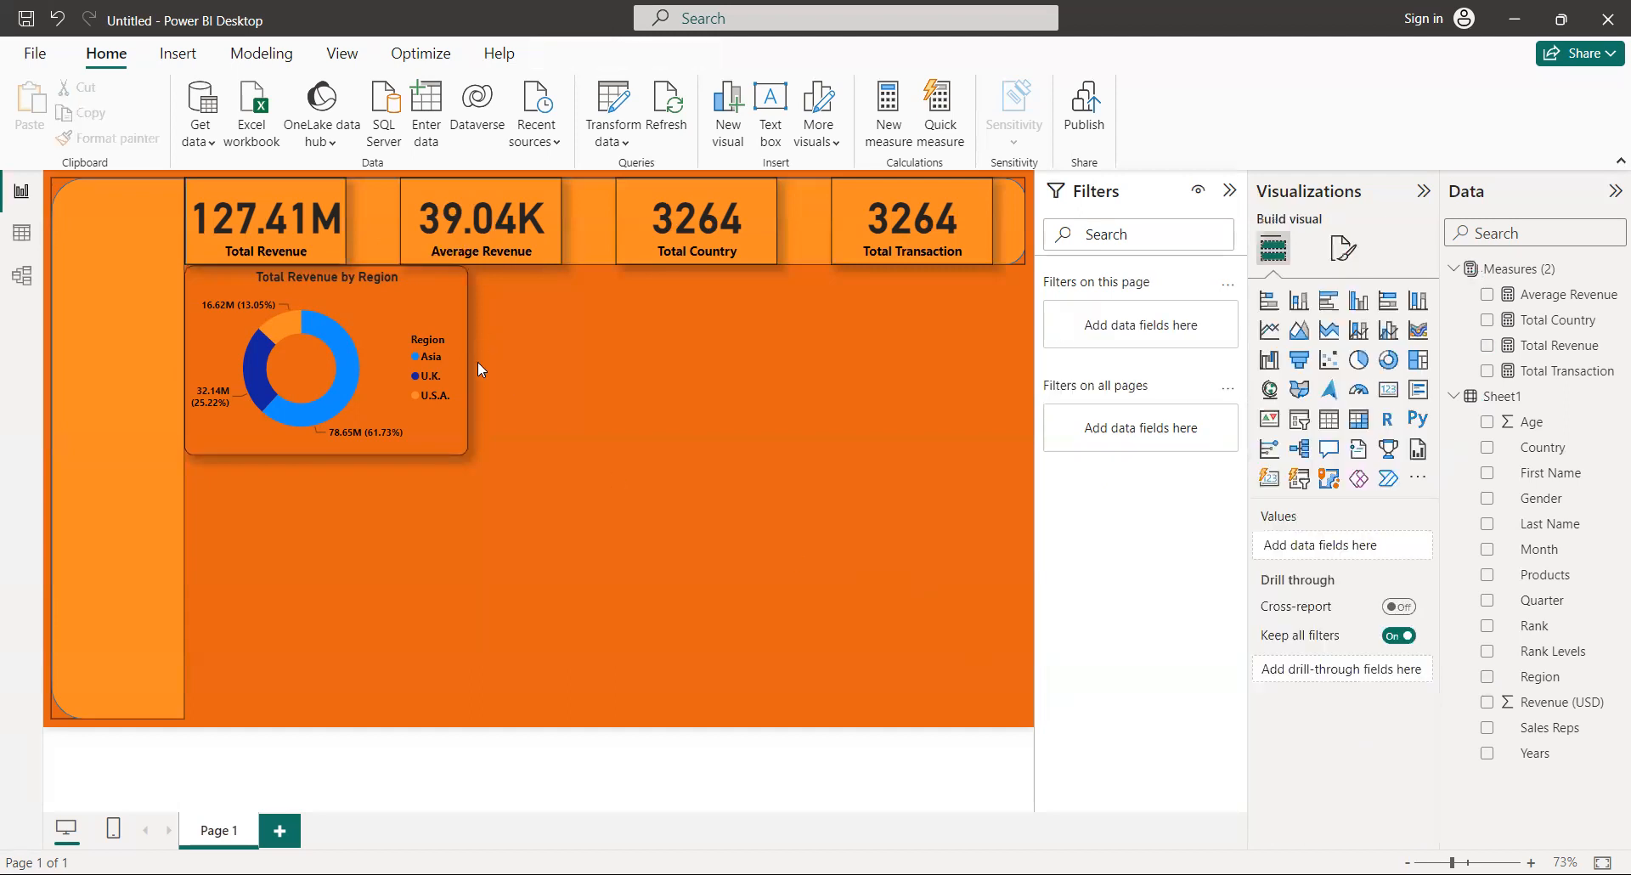